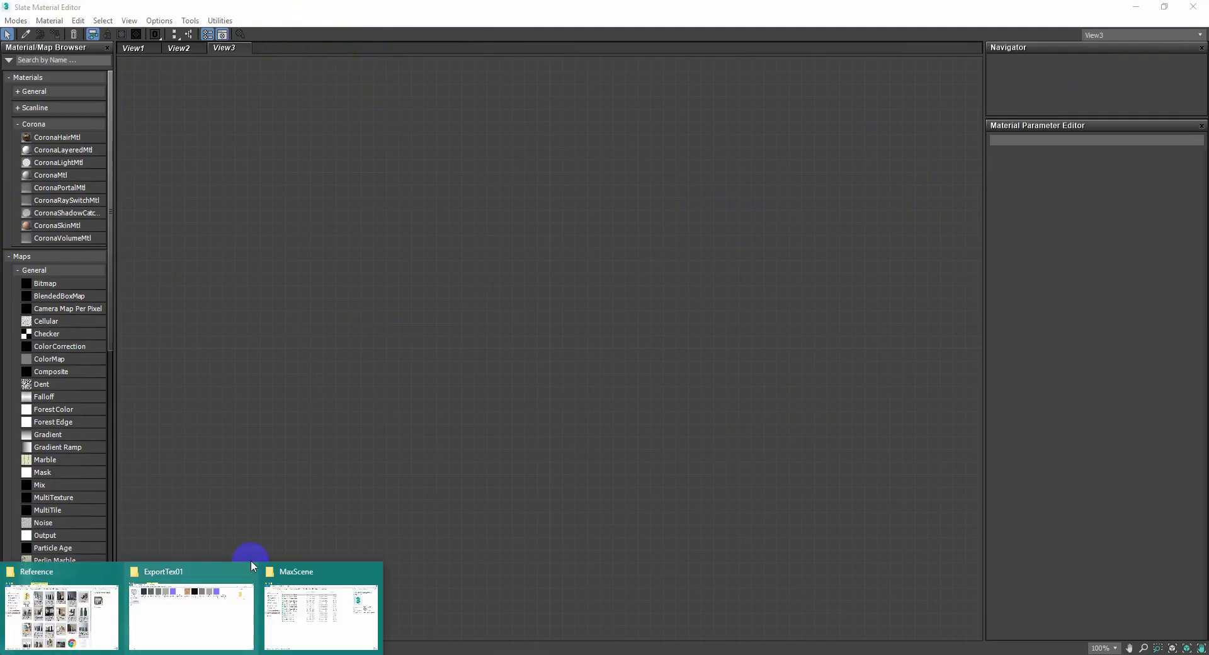
Add the GrinderBottle Diffuse, Glossiness and Normal PNGs to Slate as bitmap nodes.
click(250, 565)
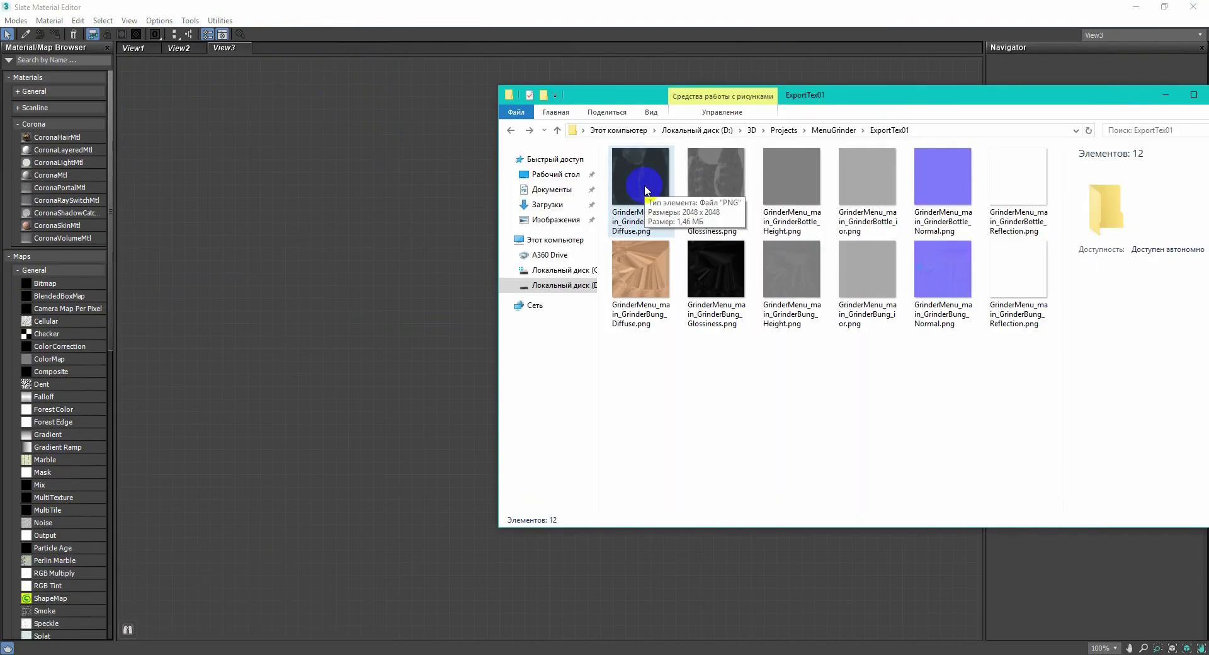
drag(648, 182, 313, 202)
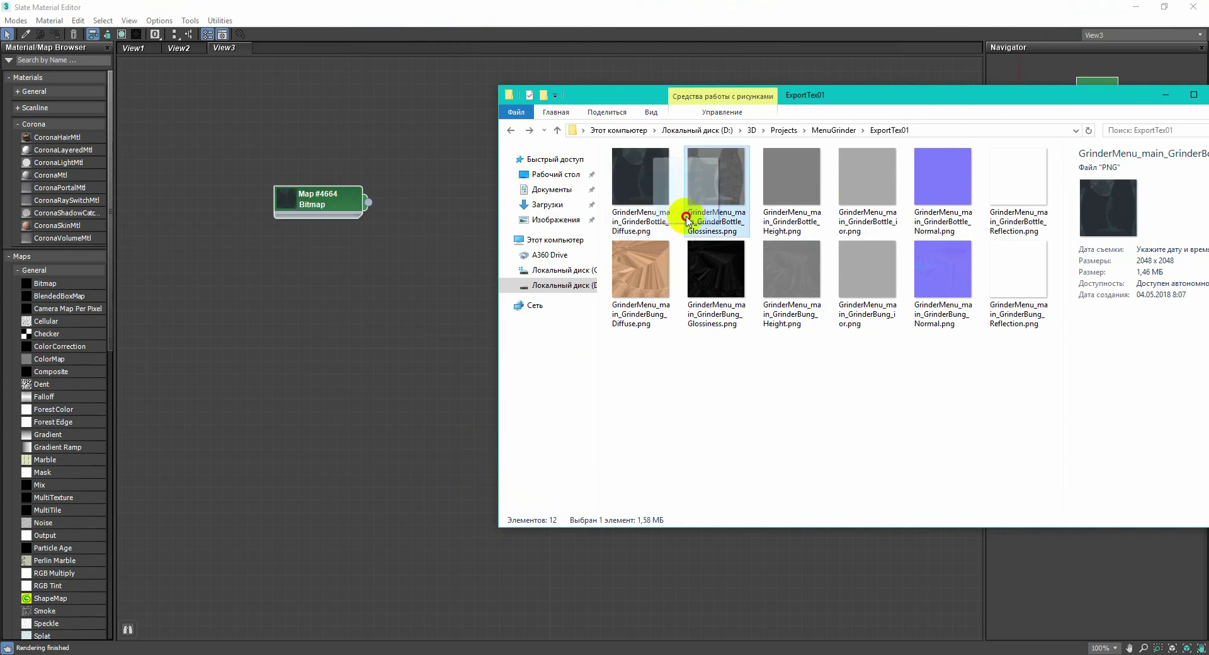
drag(688, 229, 323, 259)
drag(943, 176, 322, 302)
Create CoronaMtl Material #10, wire the diffuse bitmap into Diffuse color, and arrange the nodes.
drag(89, 180, 611, 205)
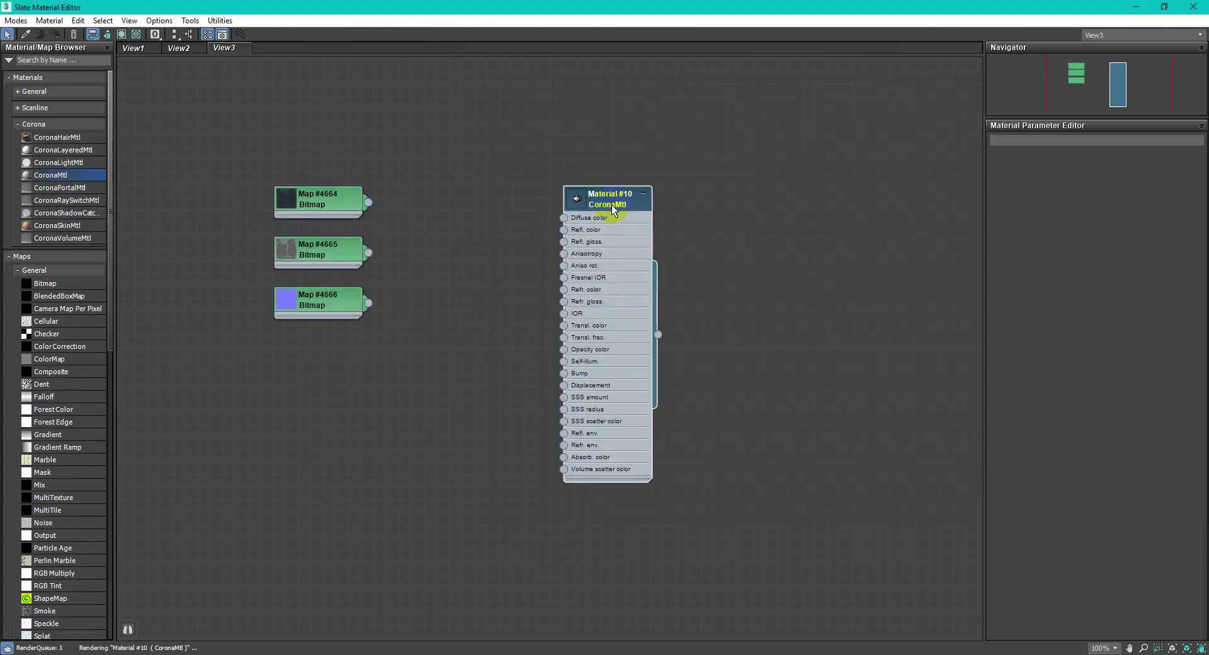
double_click(611, 205)
drag(369, 202, 565, 218)
drag(286, 204, 398, 216)
drag(328, 261, 564, 243)
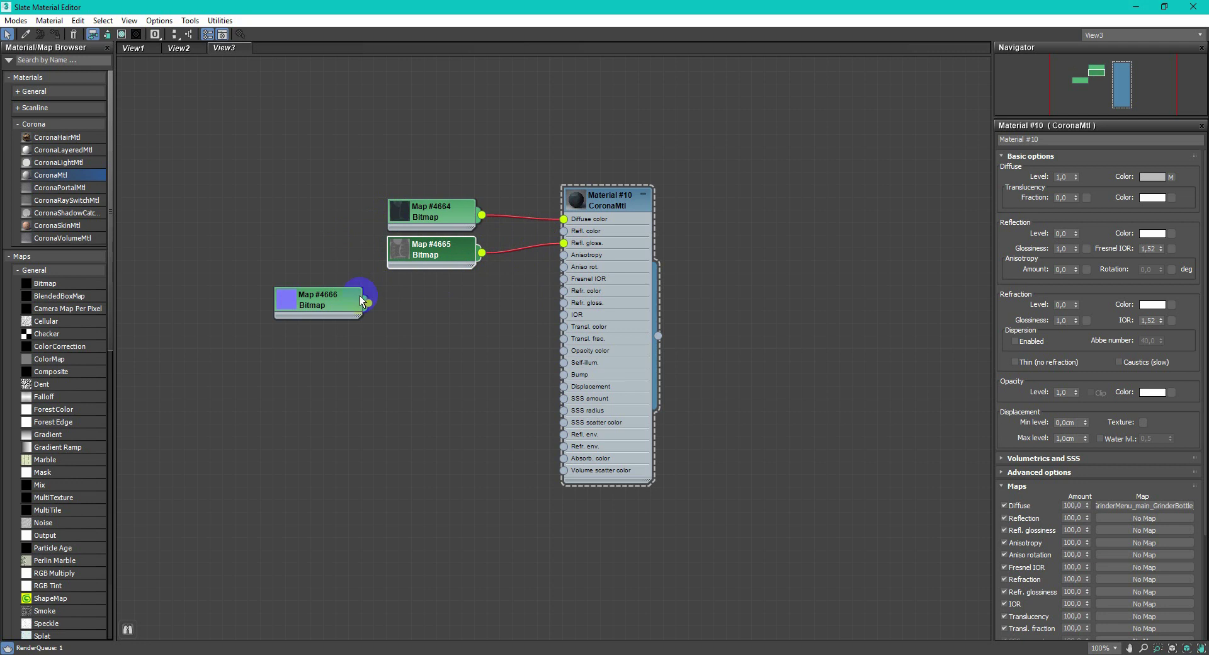
Wire glossiness into Refl. gloss and route the normal bitmap through a CoronaNormal node into Bump.
drag(315, 316, 302, 359)
scroll(60, 333, down, 15)
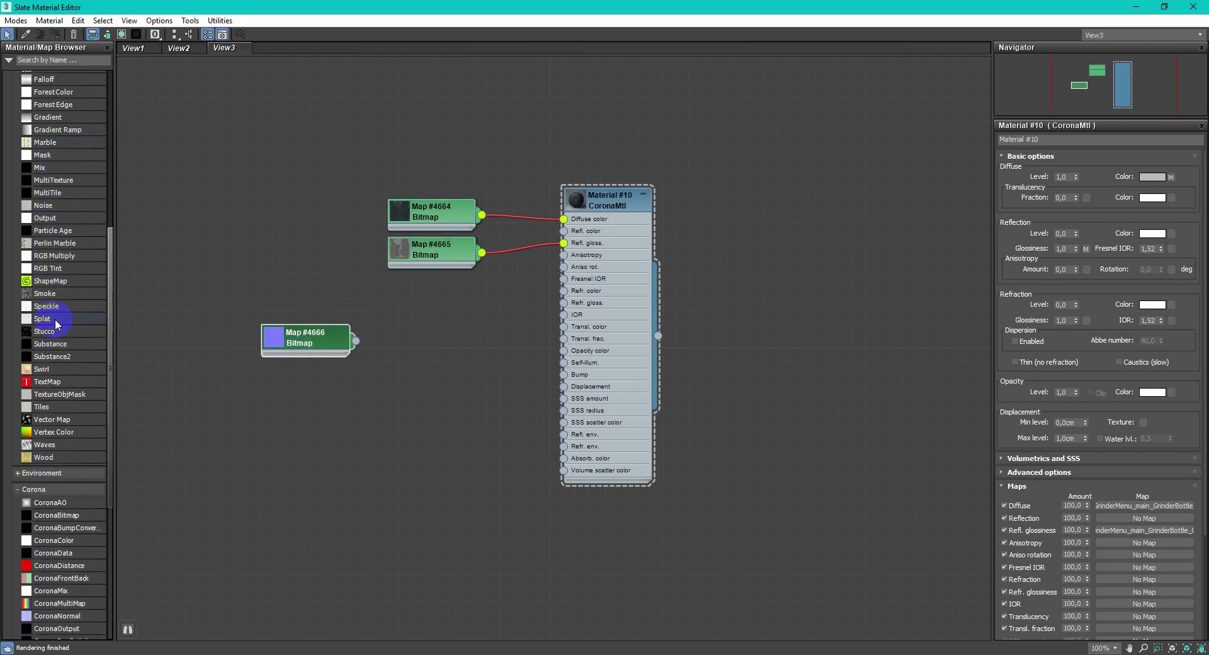
drag(75, 386, 432, 346)
drag(481, 353, 564, 374)
drag(362, 344, 388, 356)
Enable Add gamma to input on CoronaNormal and set the material's Reflection Level to 1,0.
double_click(450, 343)
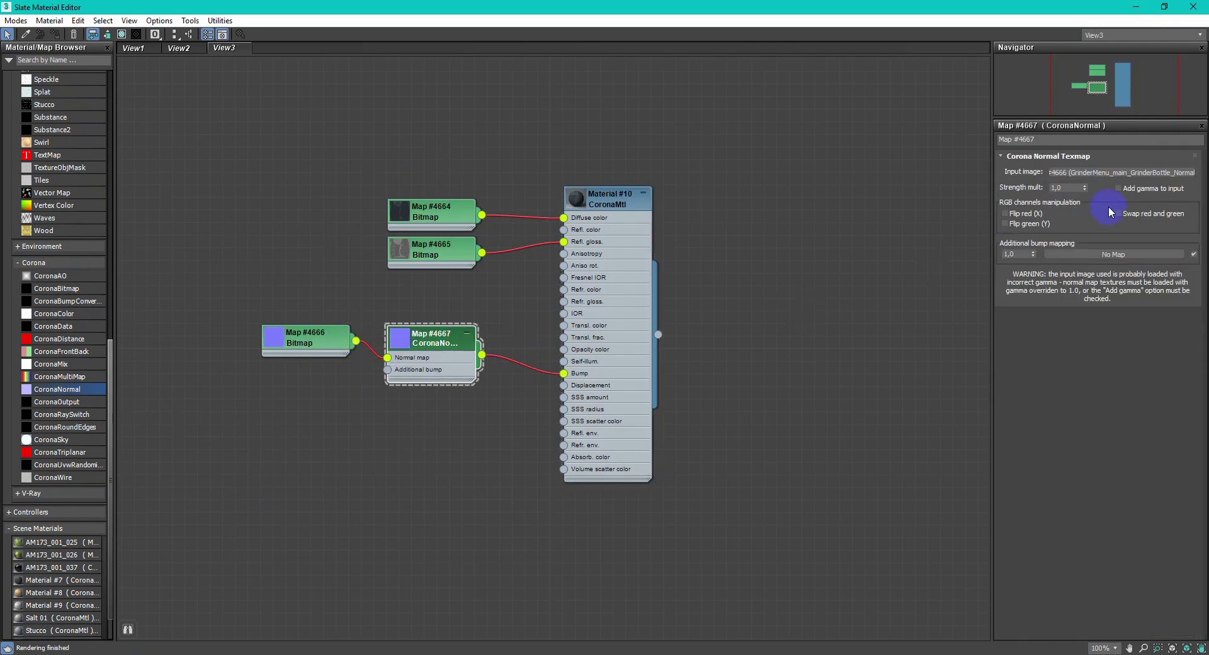
click(1147, 194)
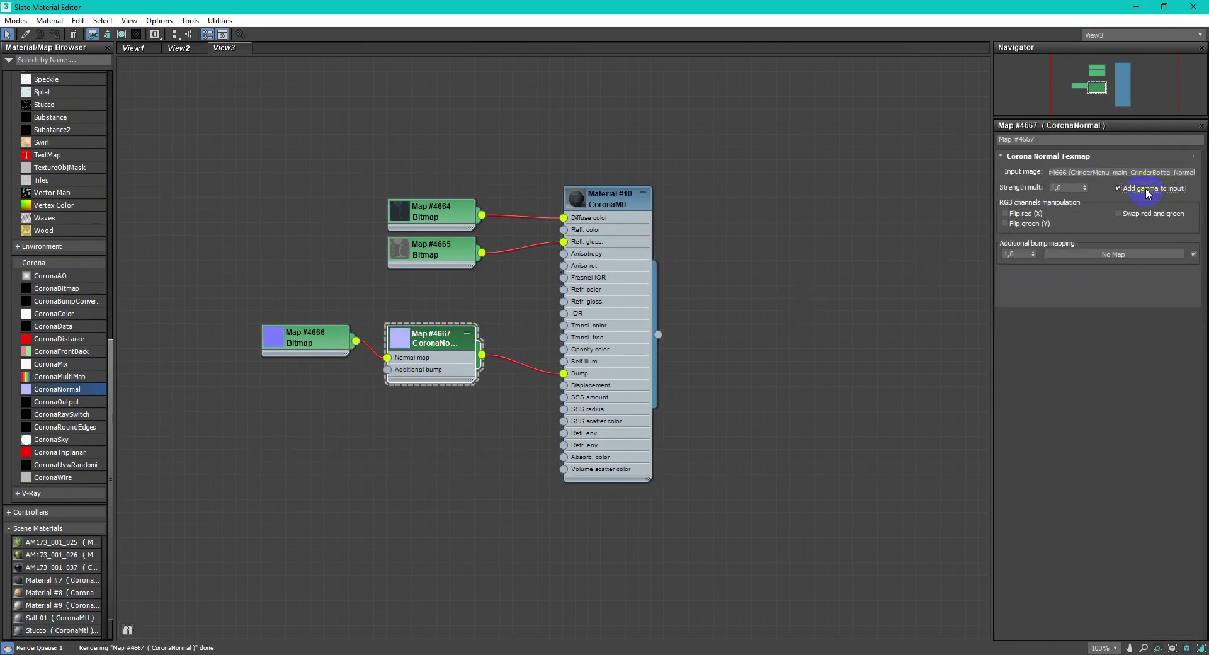
double_click(610, 199)
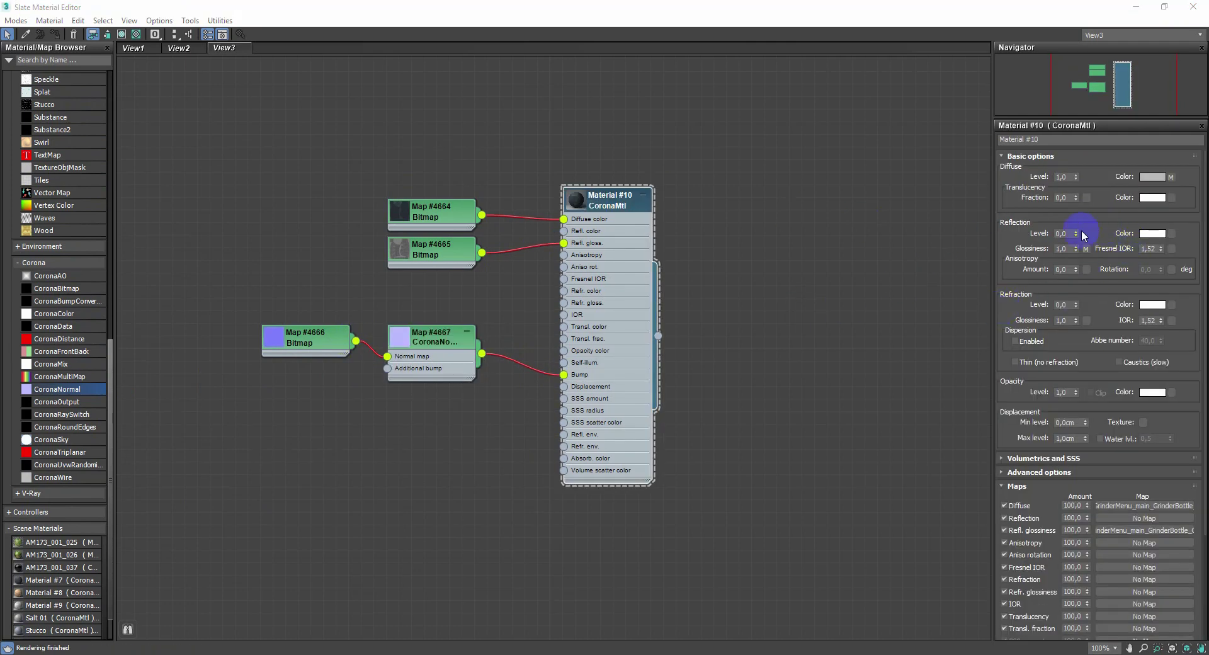
drag(1076, 238, 585, 201)
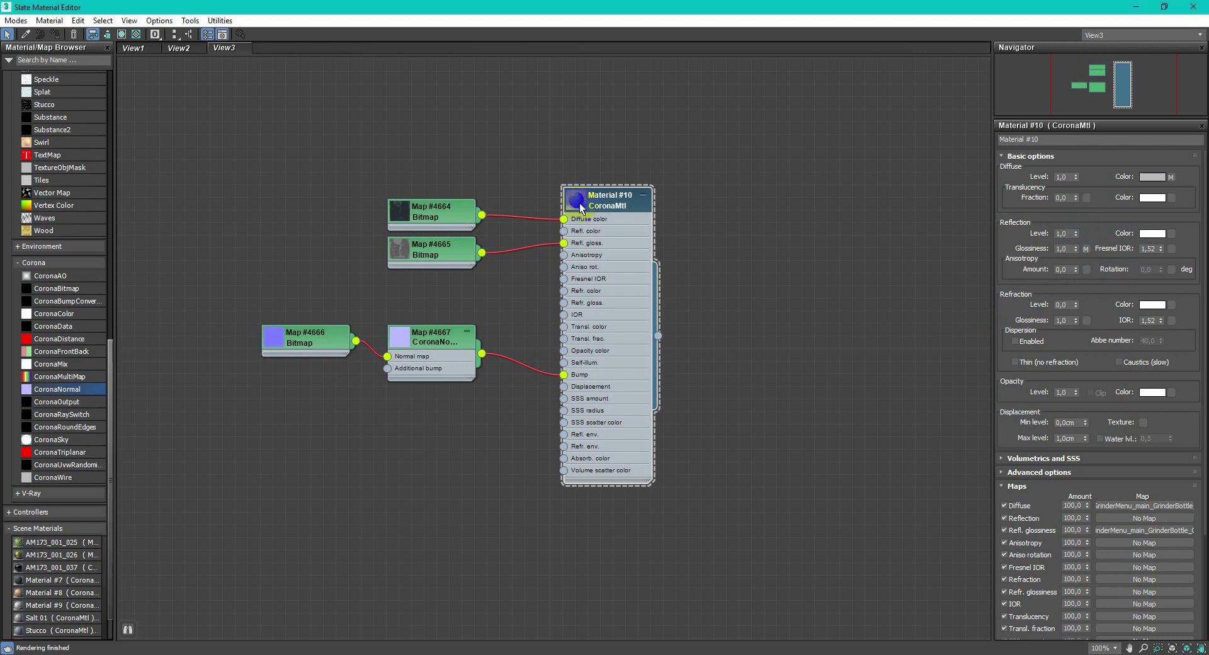
double_click(578, 201)
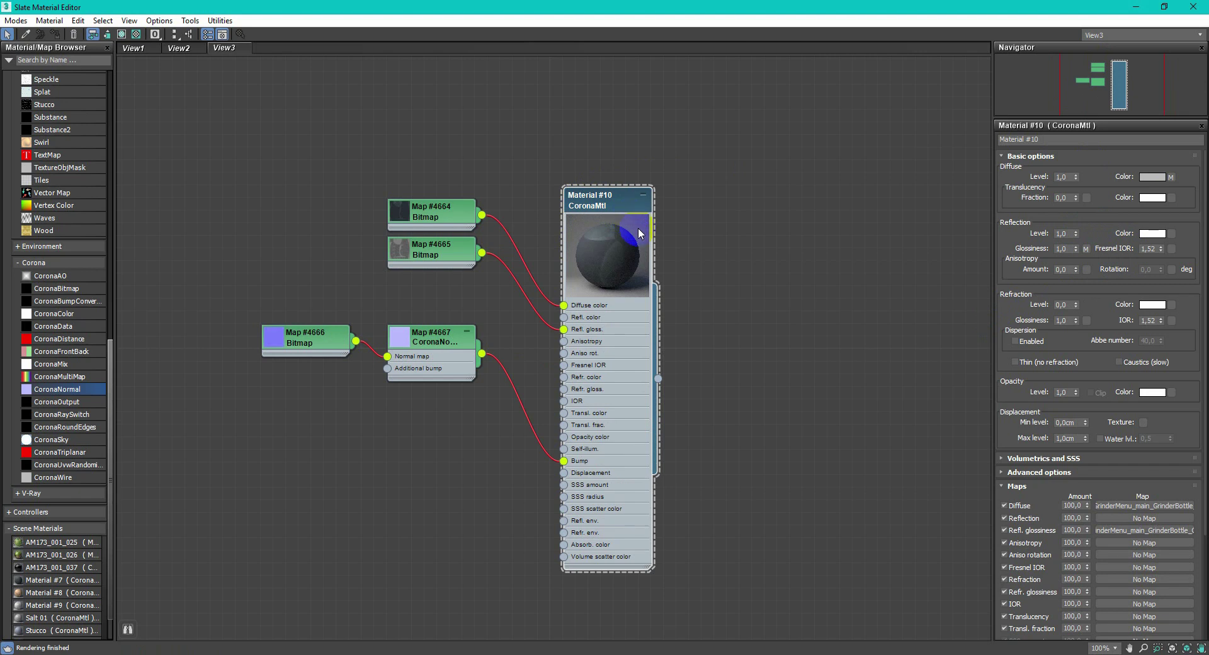
drag(1015, 273, 1035, 110)
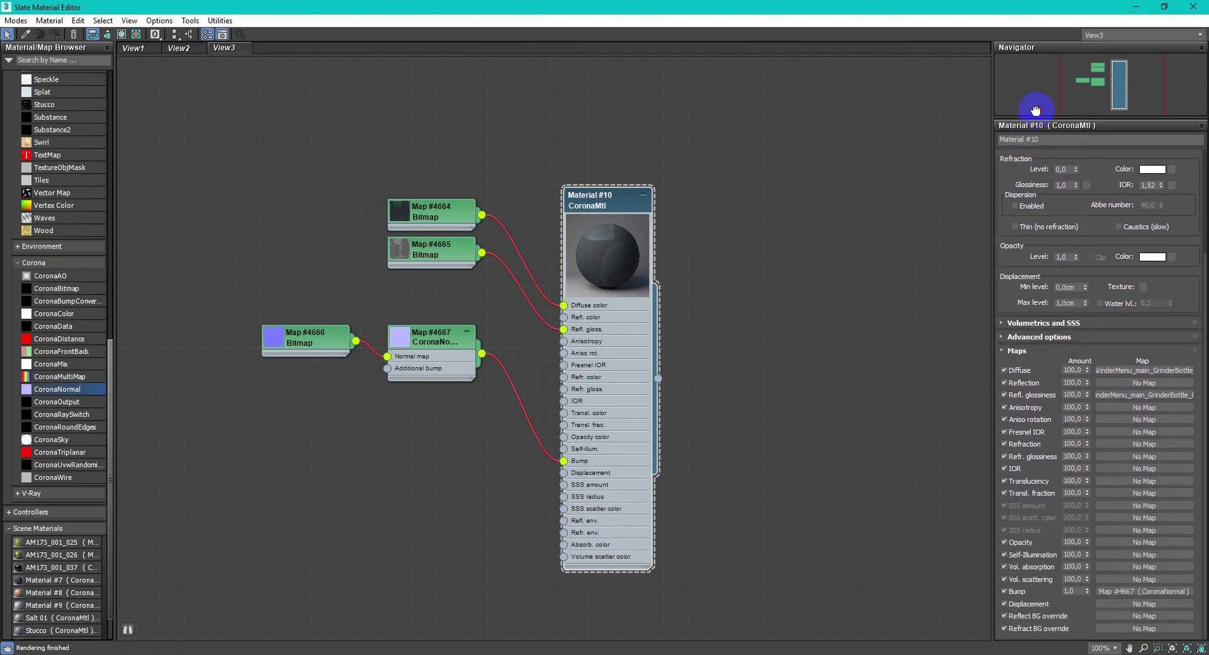
double_click(1073, 592)
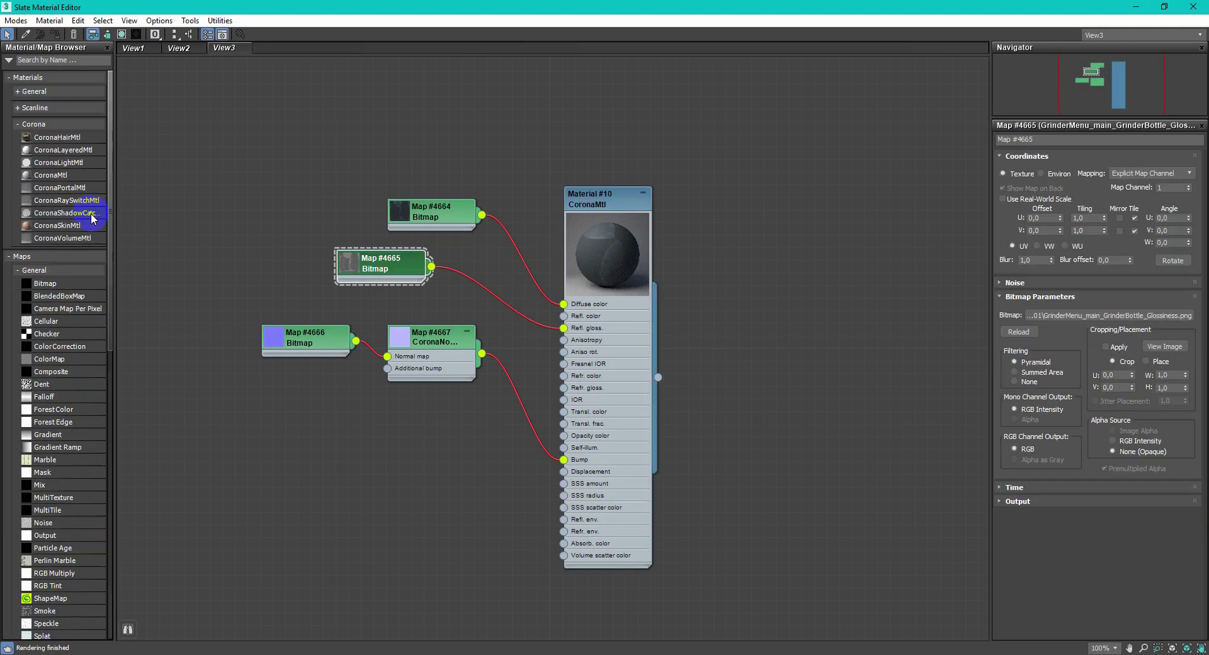
drag(69, 354, 470, 297)
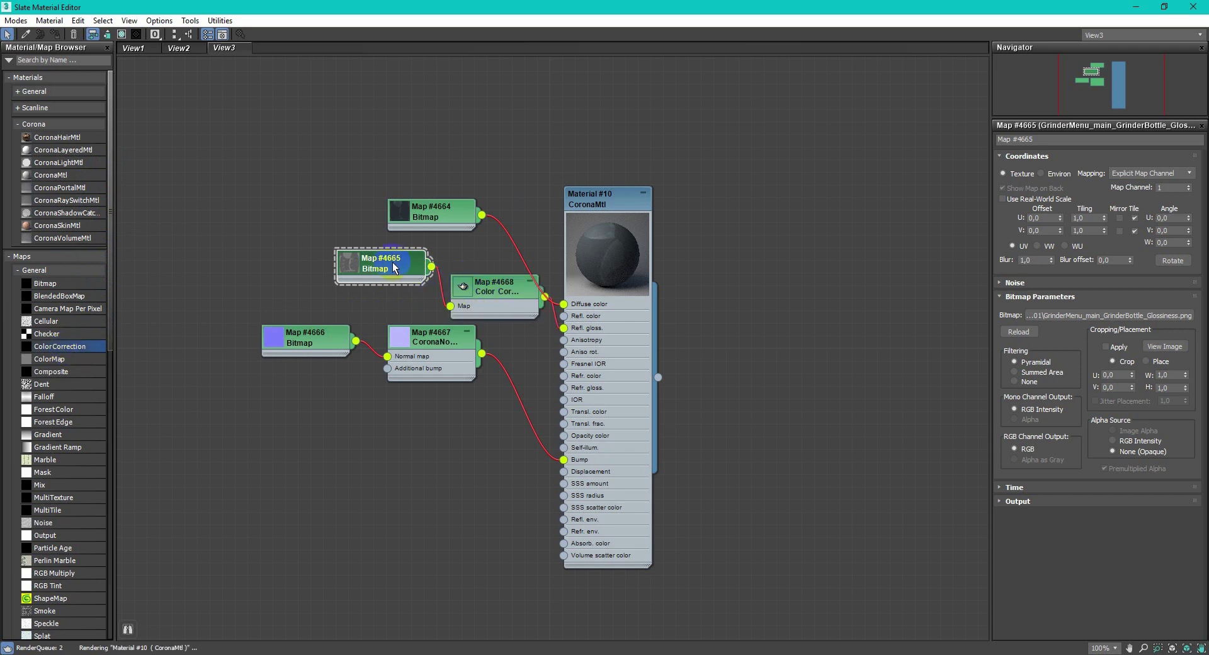
double_click(469, 297)
key(l)
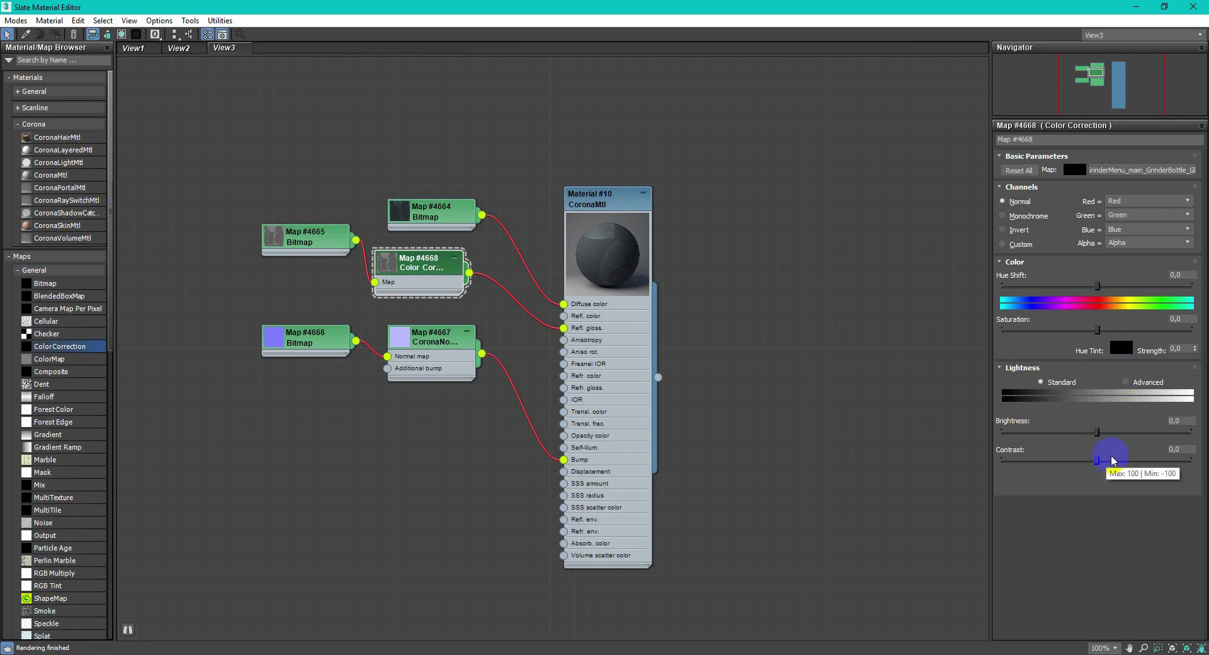
drag(1097, 432, 1135, 433)
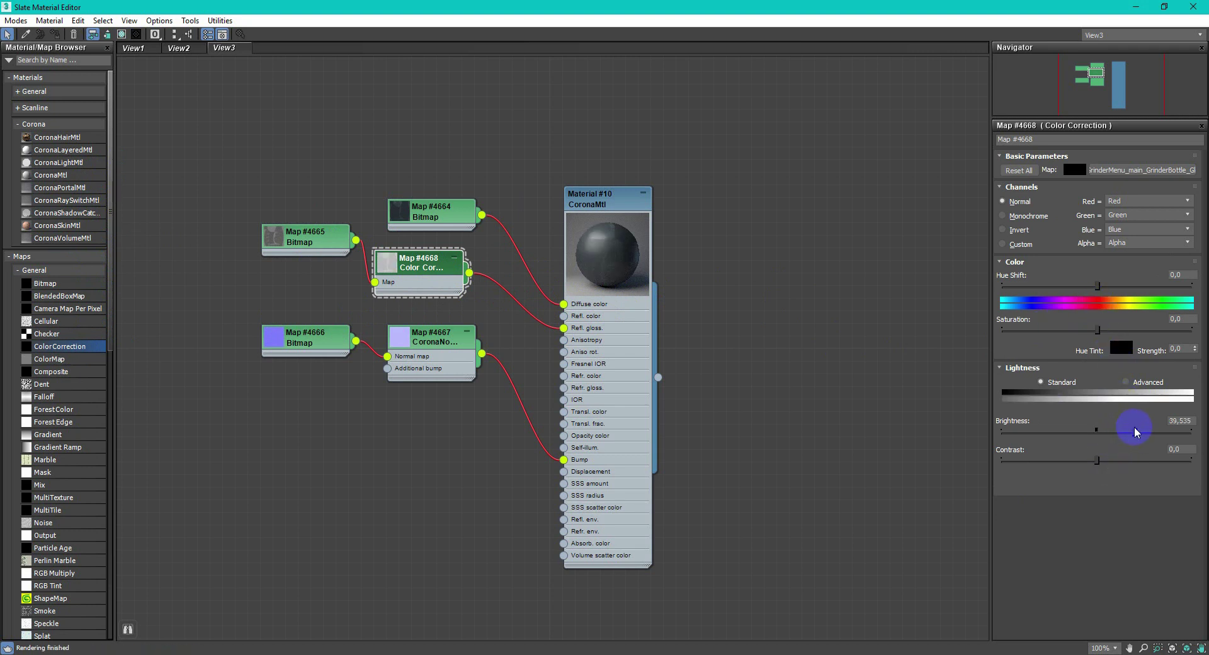
click(1058, 432)
drag(356, 239, 563, 327)
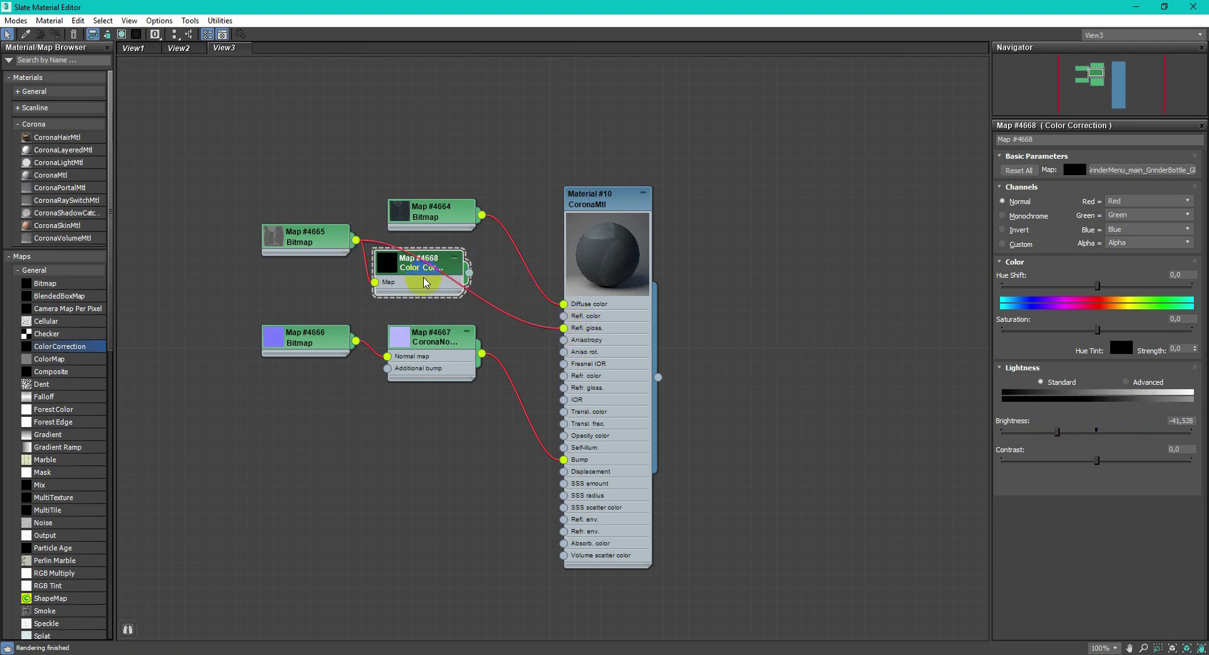
key(Delete)
key(l)
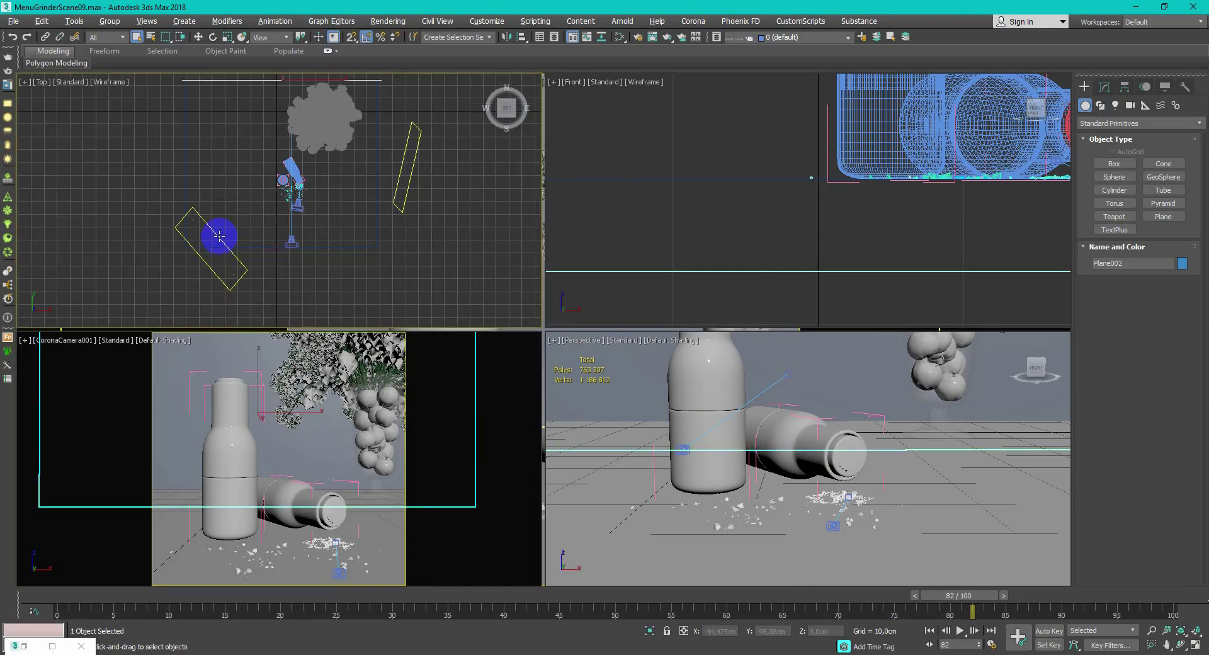
Inspect CoronaLight001 and CoronaLight002 in the Modify panel, then select CoronaCamera001.
click(312, 159)
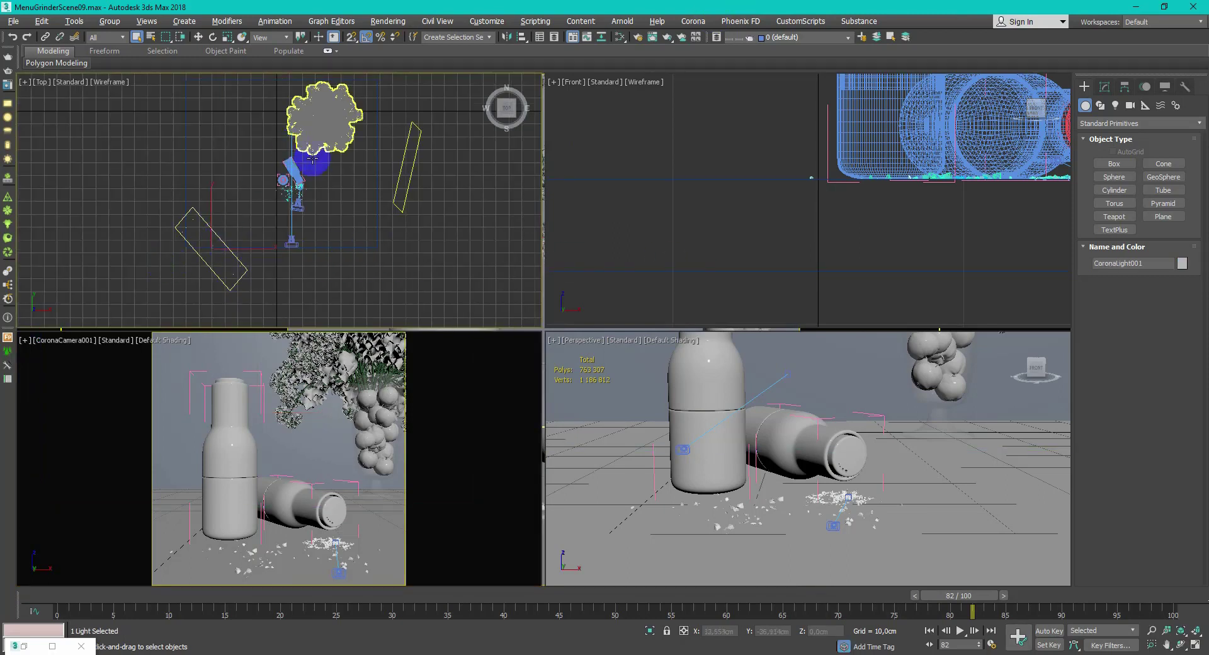
click(1104, 86)
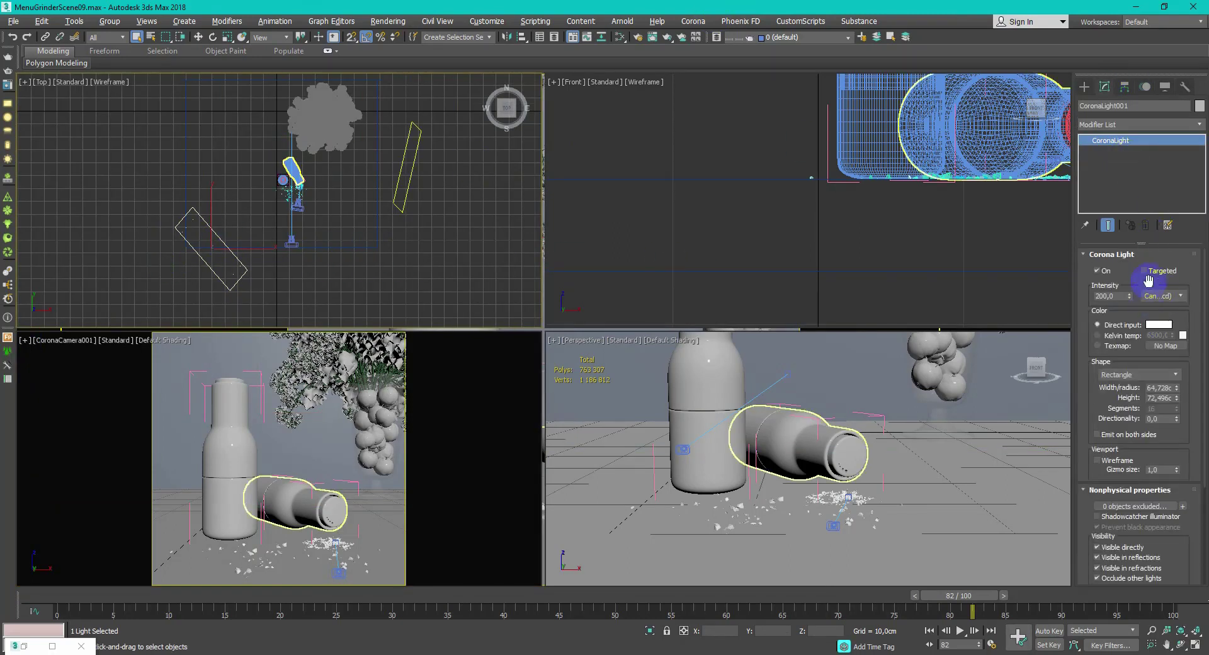
click(412, 158)
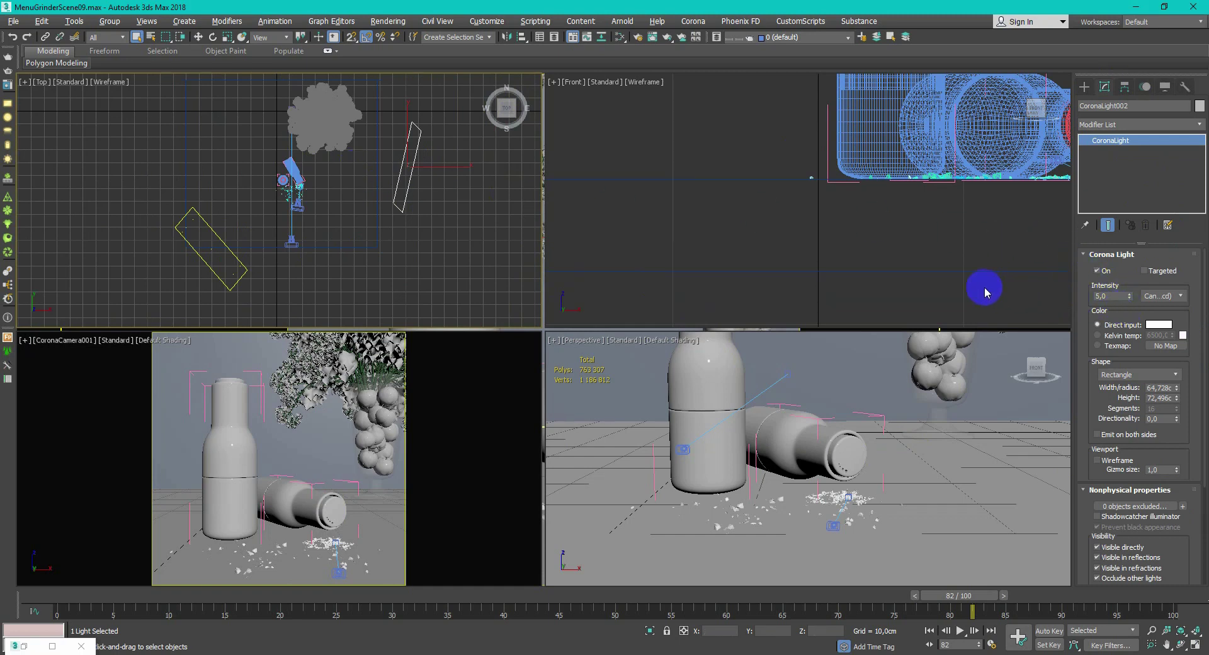
click(960, 274)
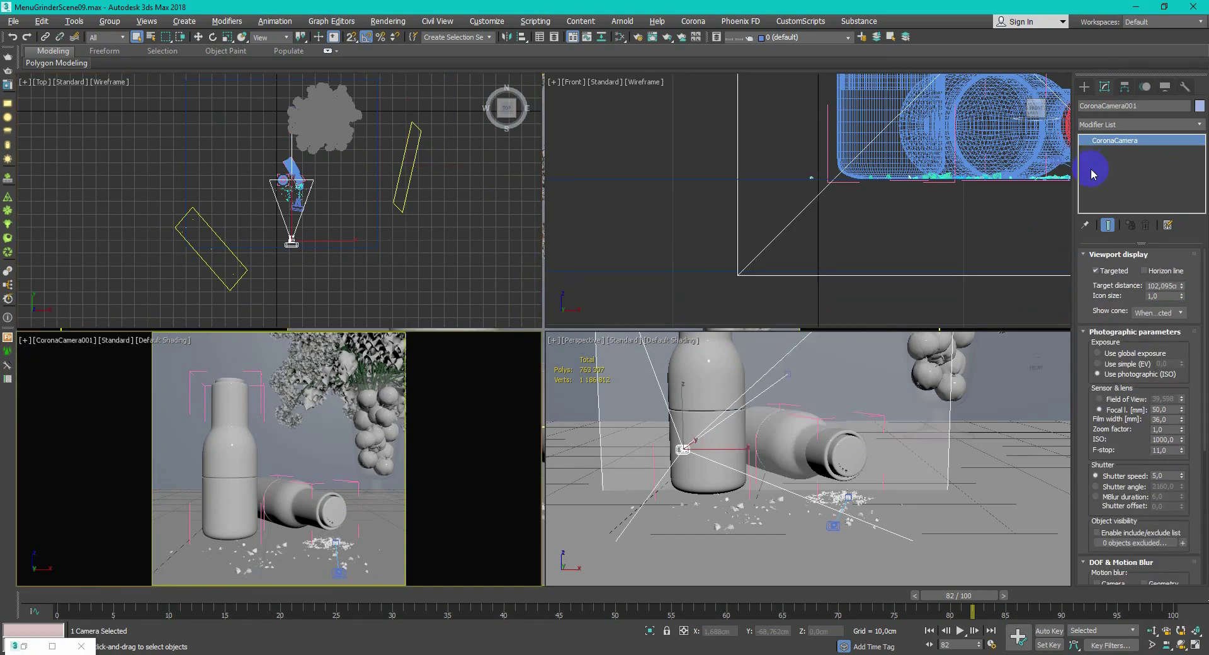
Make the grinder bottle CoronaCamera001's focus object for depth of field.
drag(1204, 288, 1133, 365)
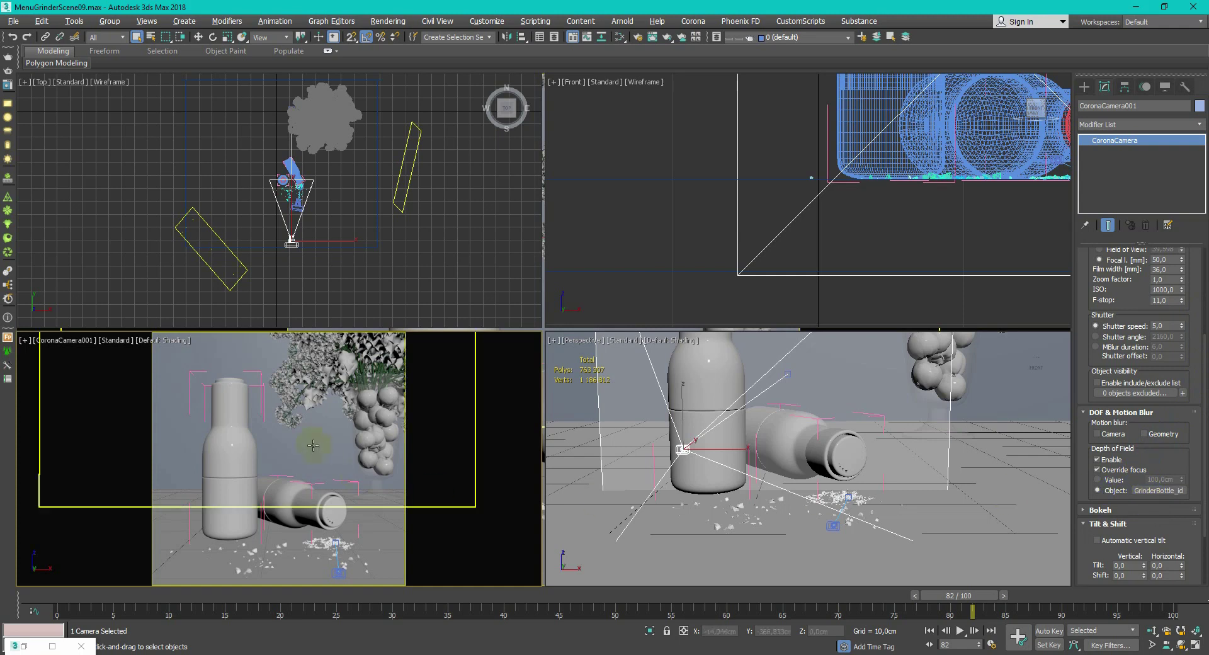
click(229, 474)
click(517, 641)
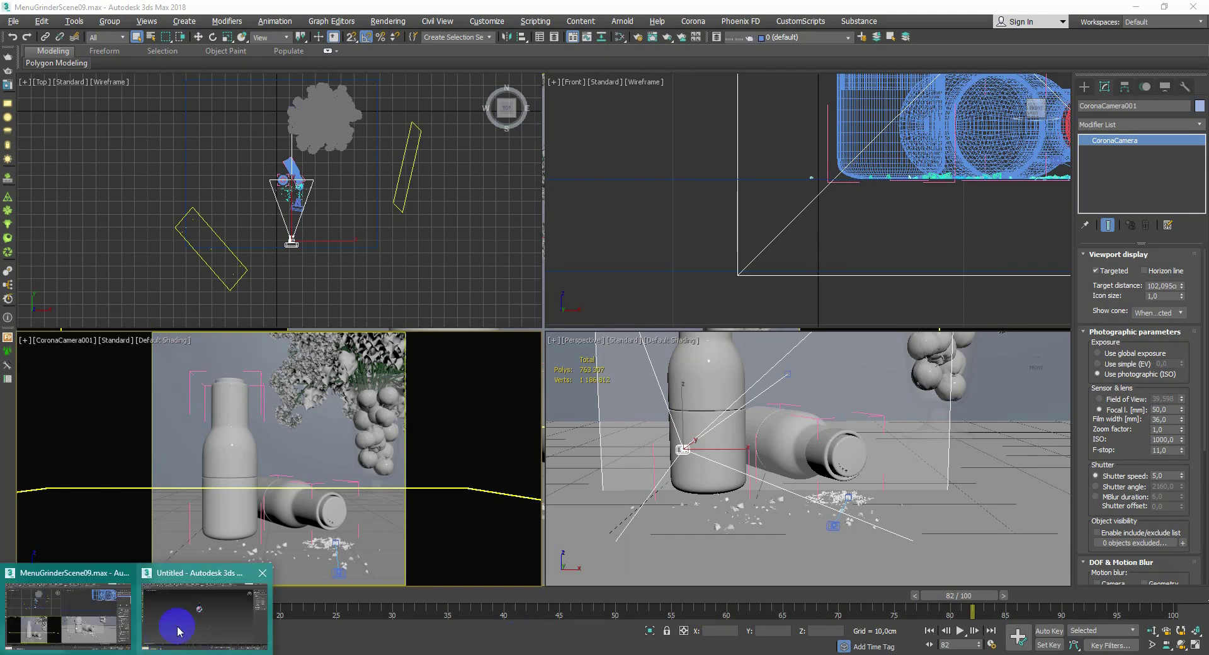
In the Untitled sphere scene, choose the RayFire category in the Create panel and launch RayFire.
click(170, 621)
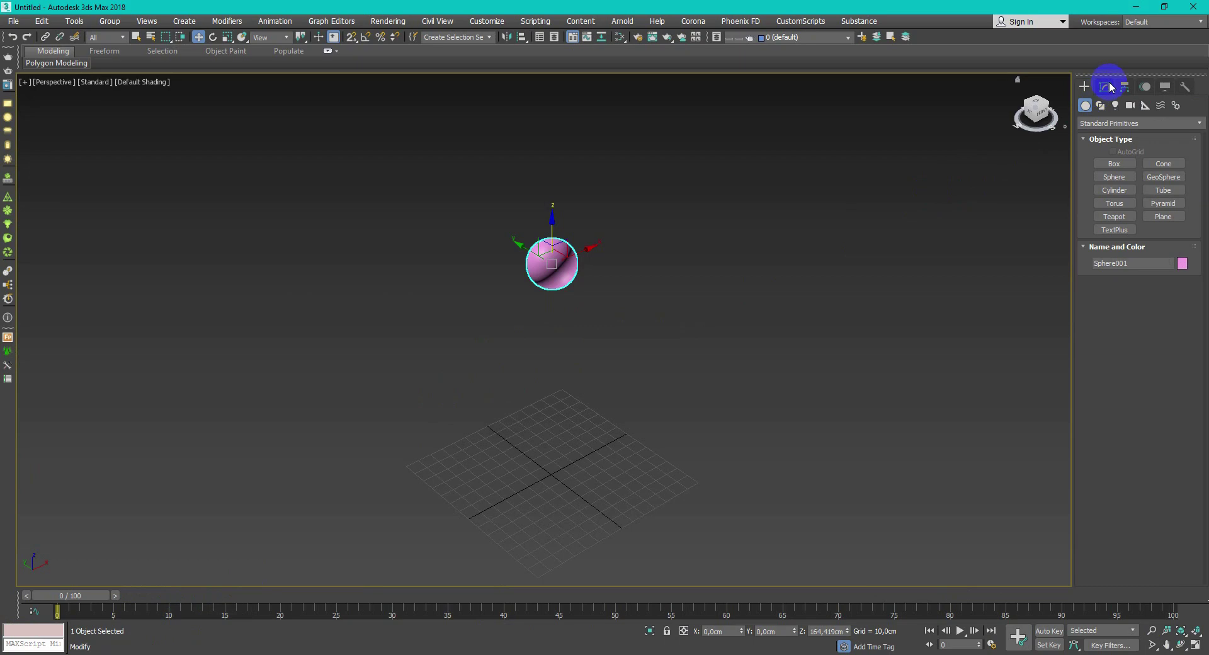
click(1195, 123)
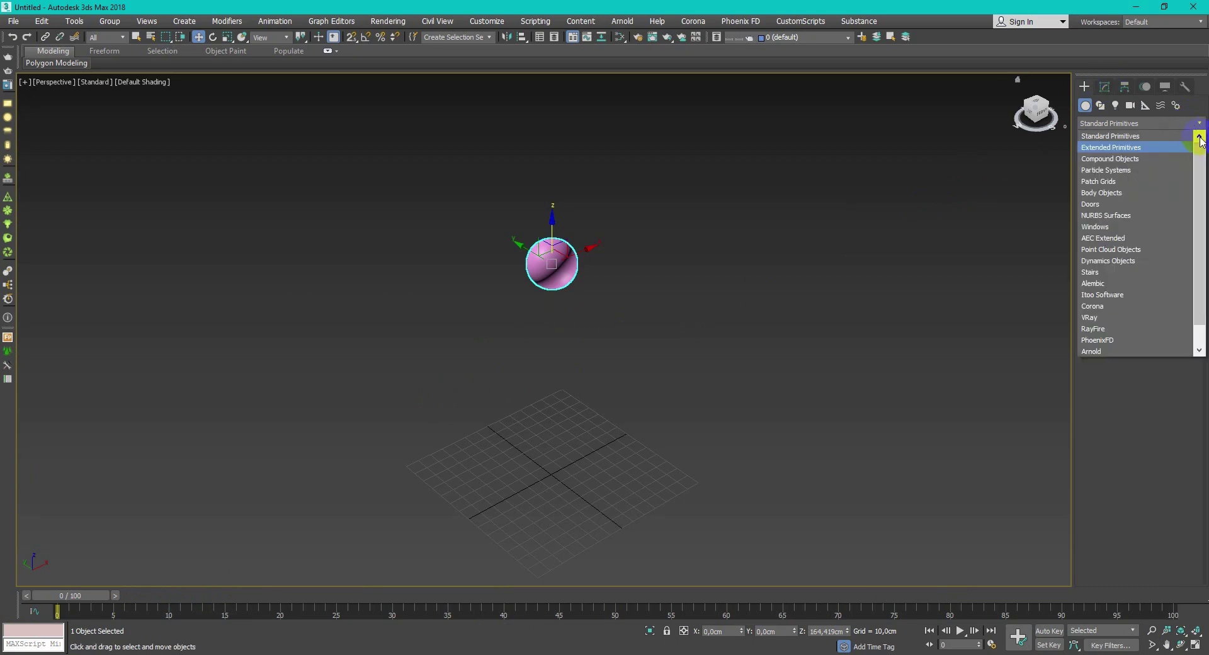
drag(1199, 149, 1203, 156)
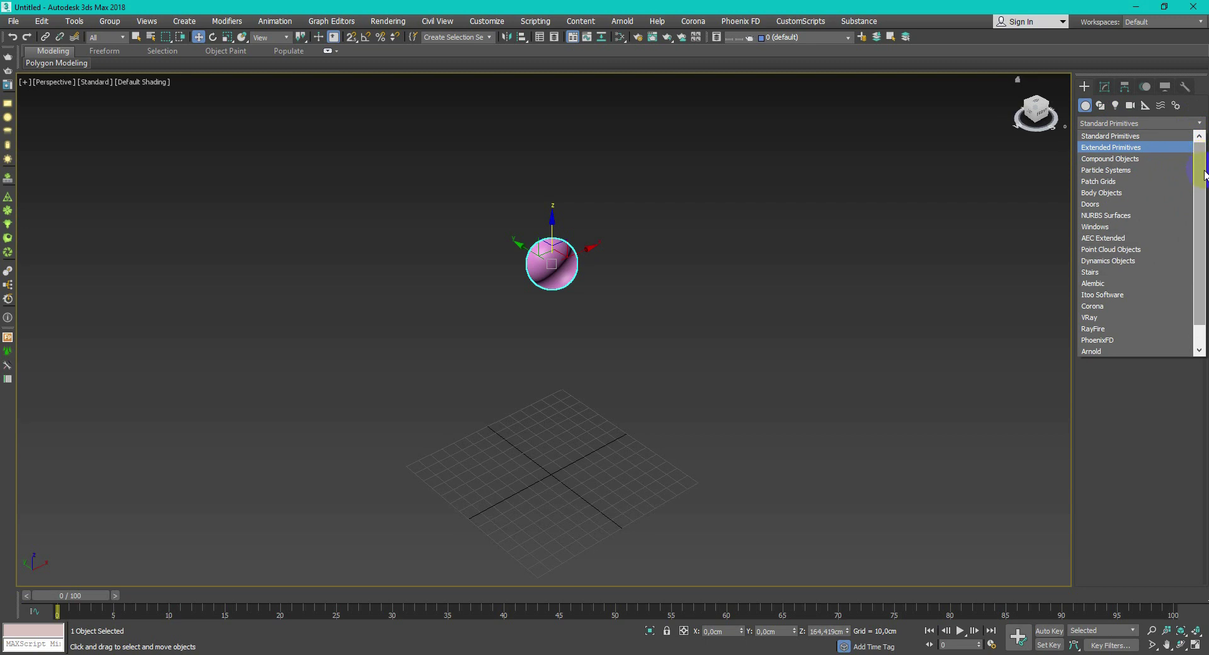
click(1152, 328)
click(1144, 248)
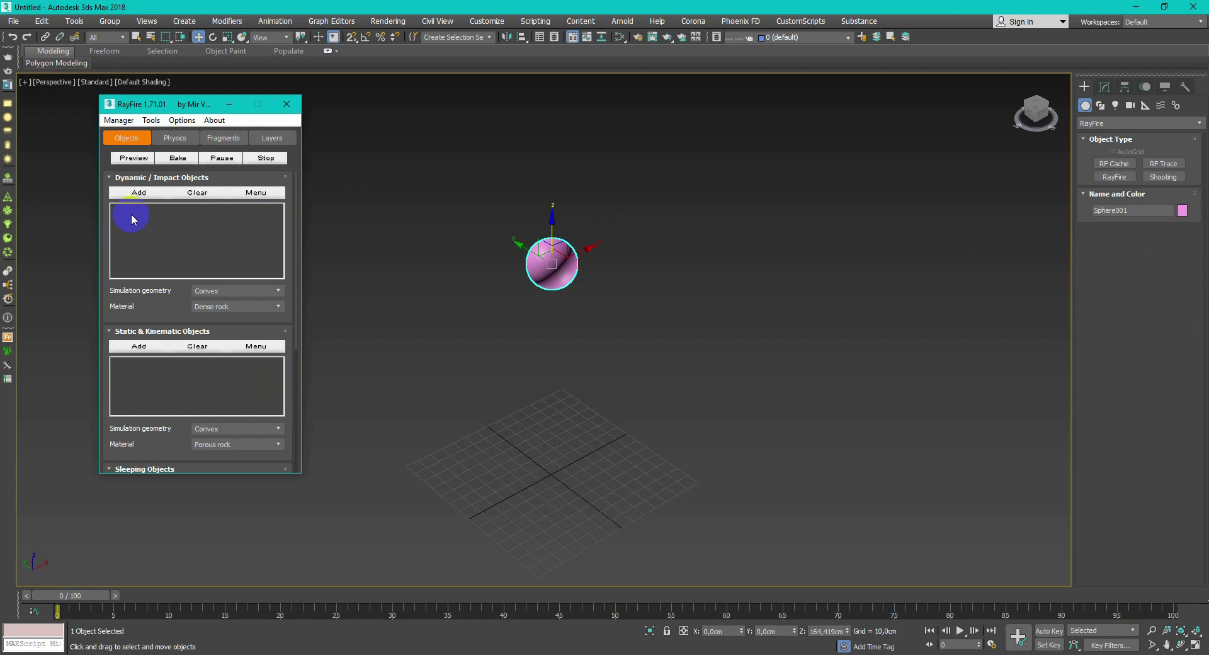
Add Sphere001 to RayFire Dynamic objects with Porous rock as its material.
click(126, 192)
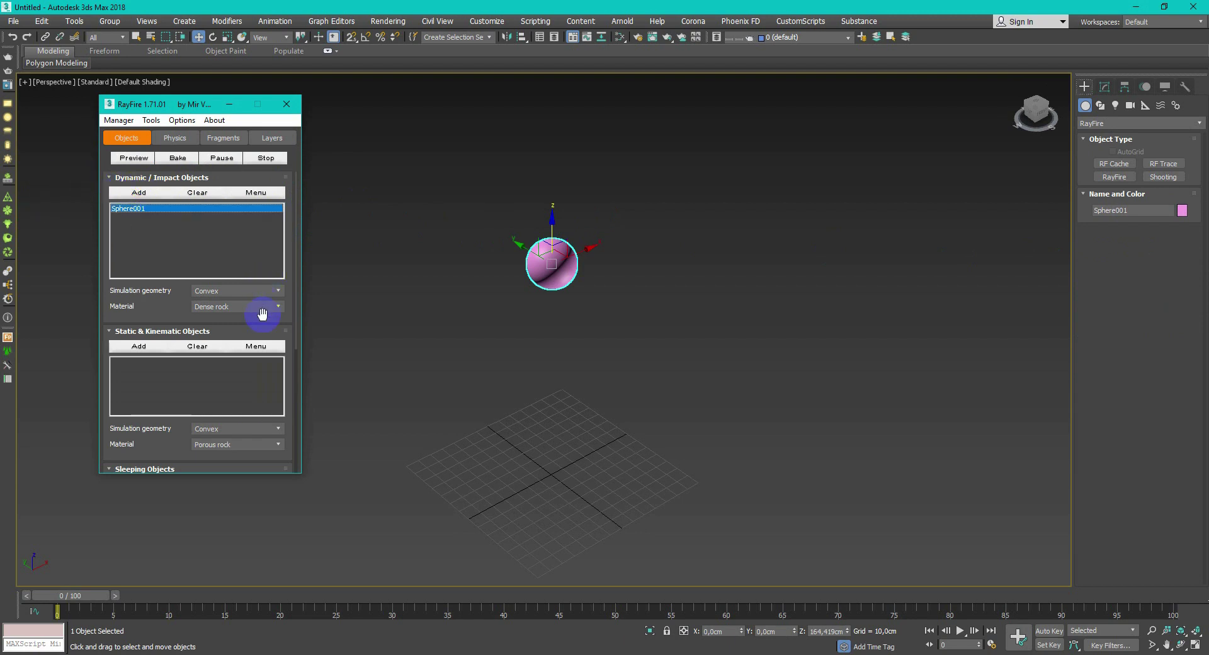
click(256, 307)
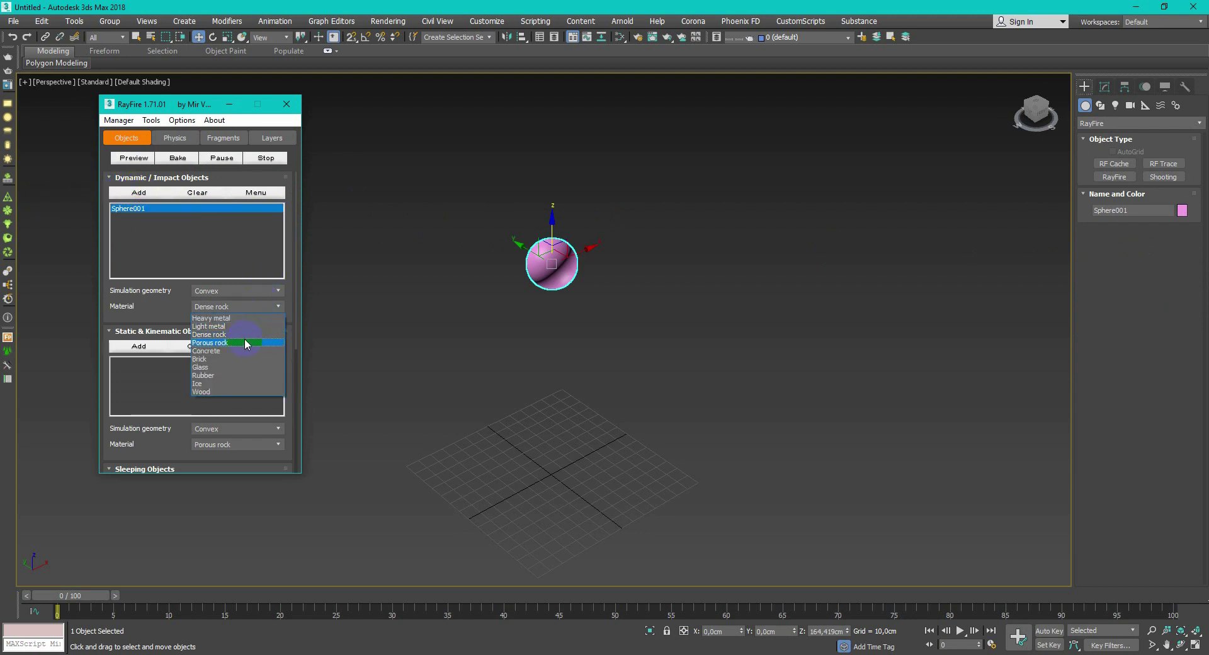
click(244, 340)
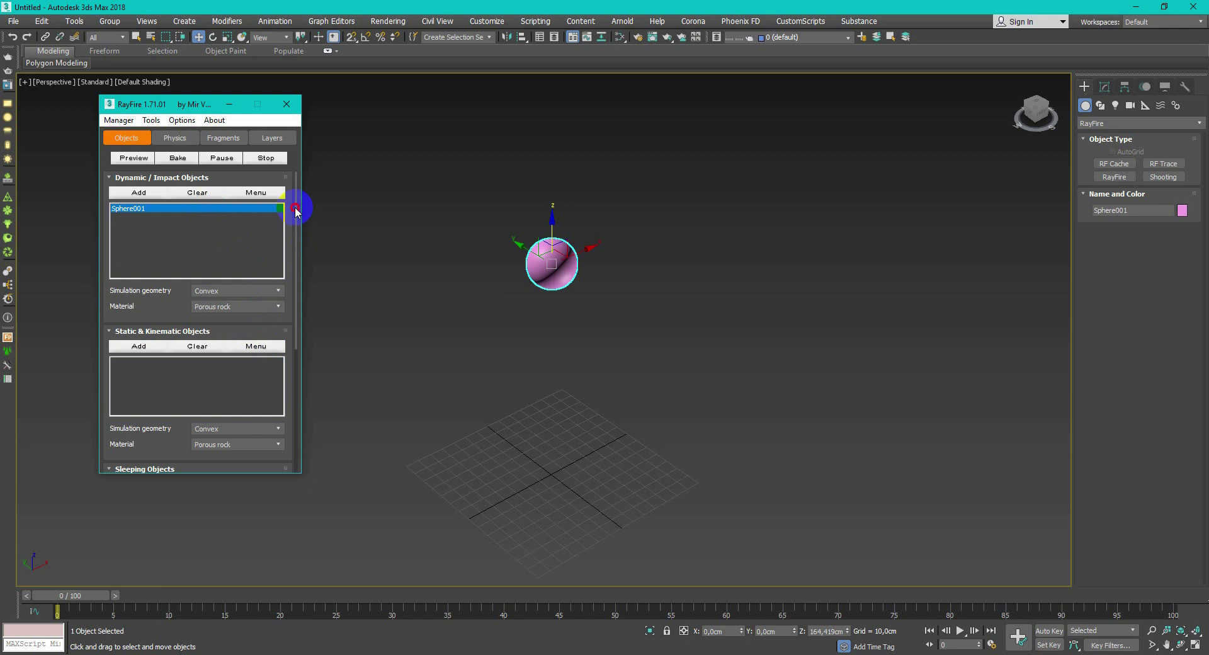
scroll(295, 206, down, 5)
In RayFire Physics Advanced Simulation Properties, turn Home grid as ground On.
click(174, 137)
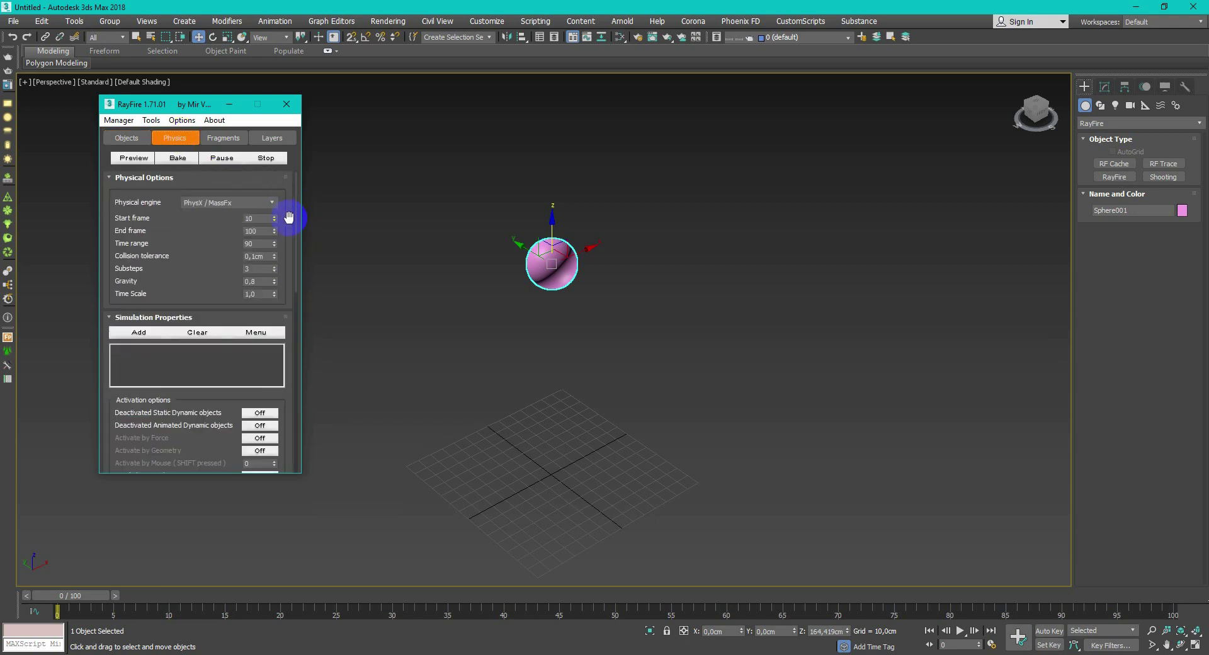
scroll(167, 351, down, 5)
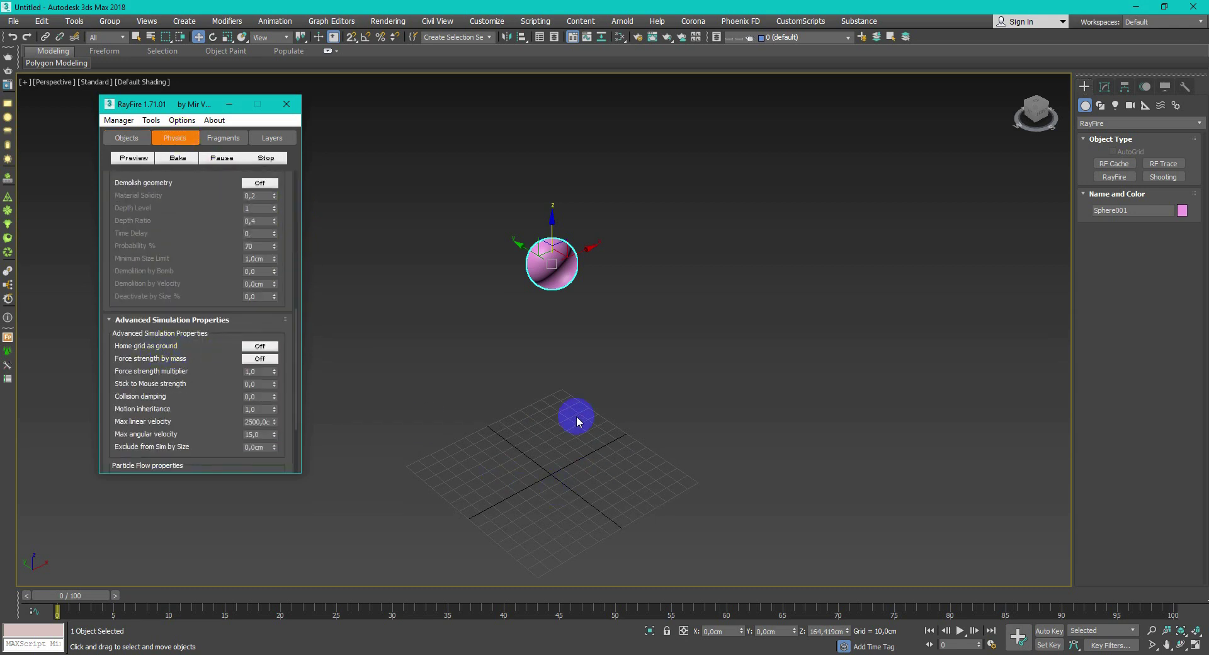
click(261, 346)
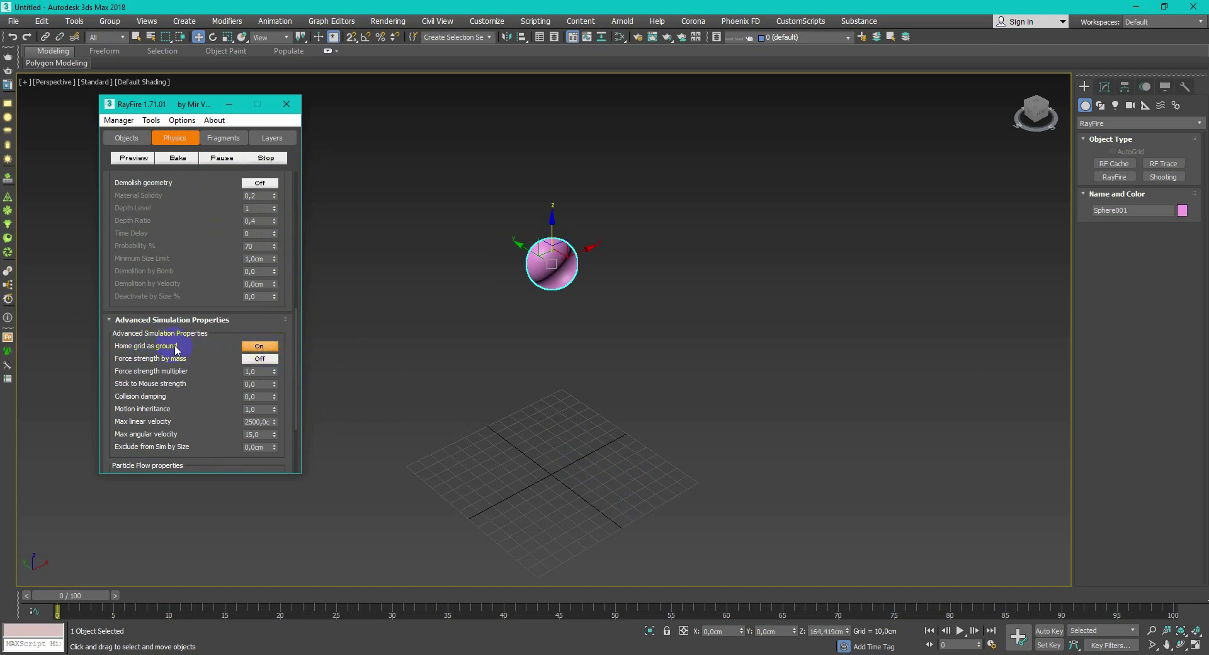
click(240, 143)
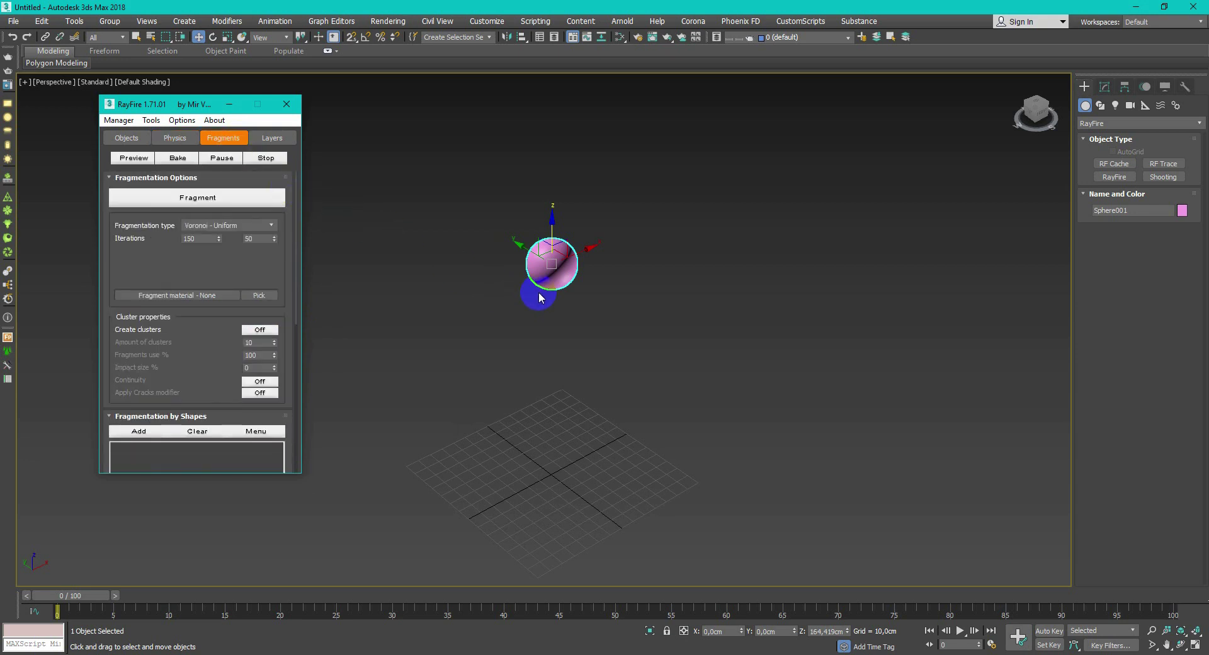
Show edged faces, fragment Sphere001 with Voronoi - Uniform, and turn Demolish geometry On.
key(F4)
scroll(538, 291, up, 2)
scroll(538, 283, up, 3)
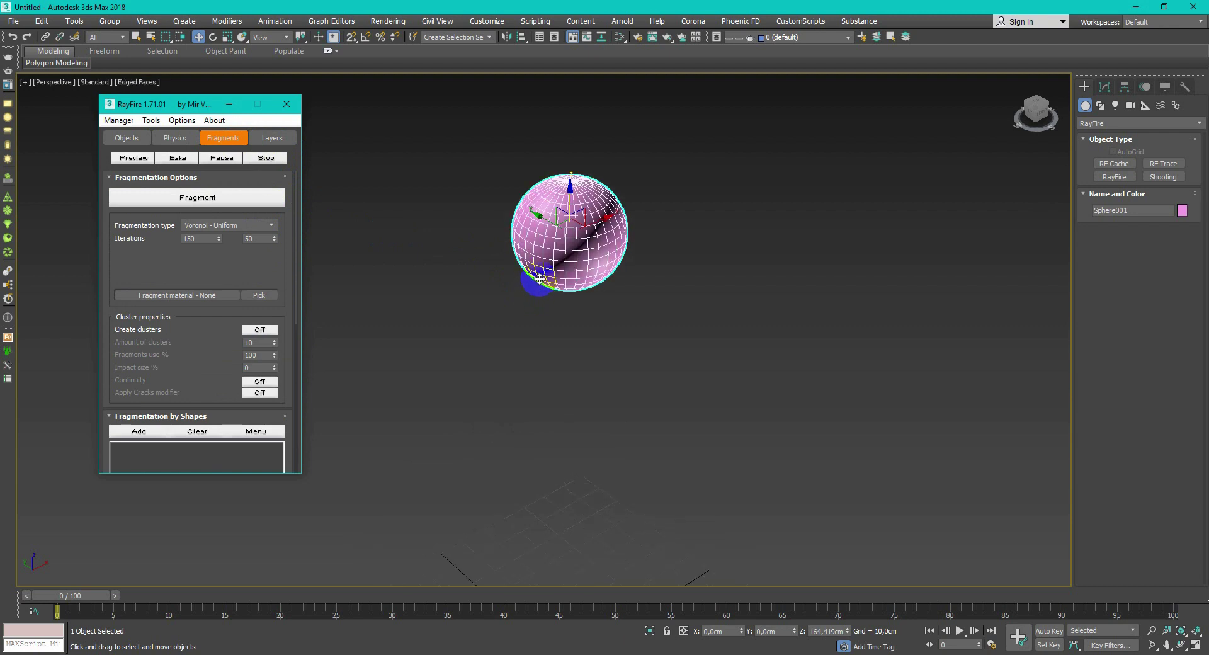
click(206, 239)
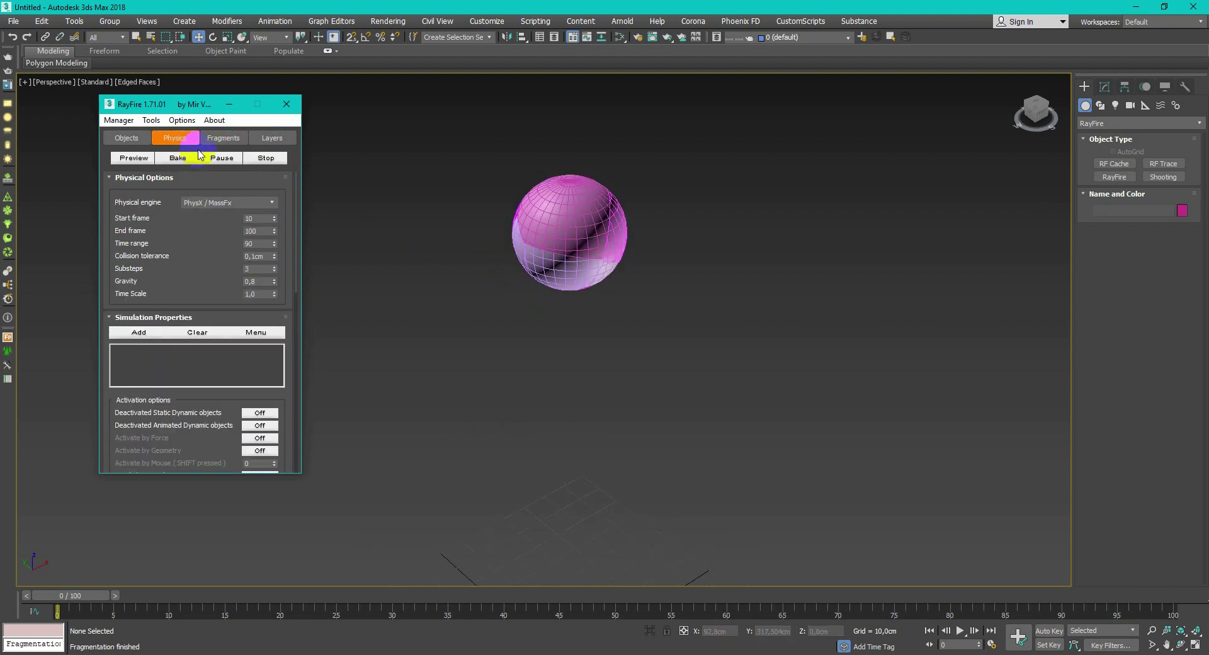
scroll(229, 318, down, 5)
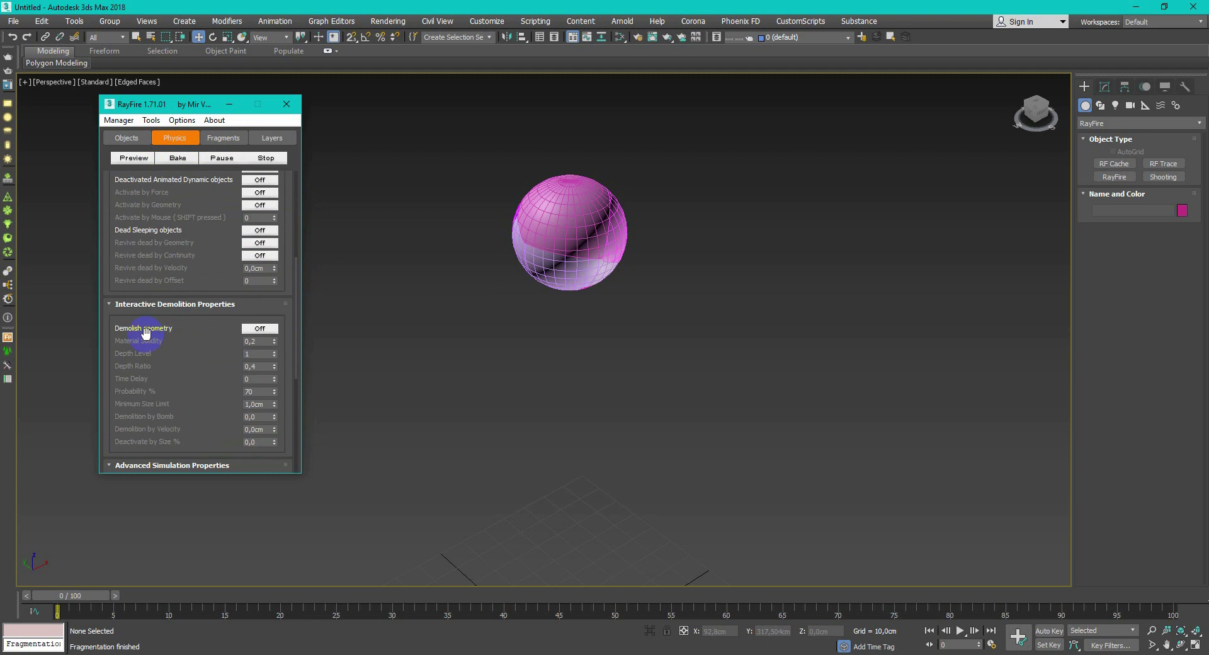
click(260, 328)
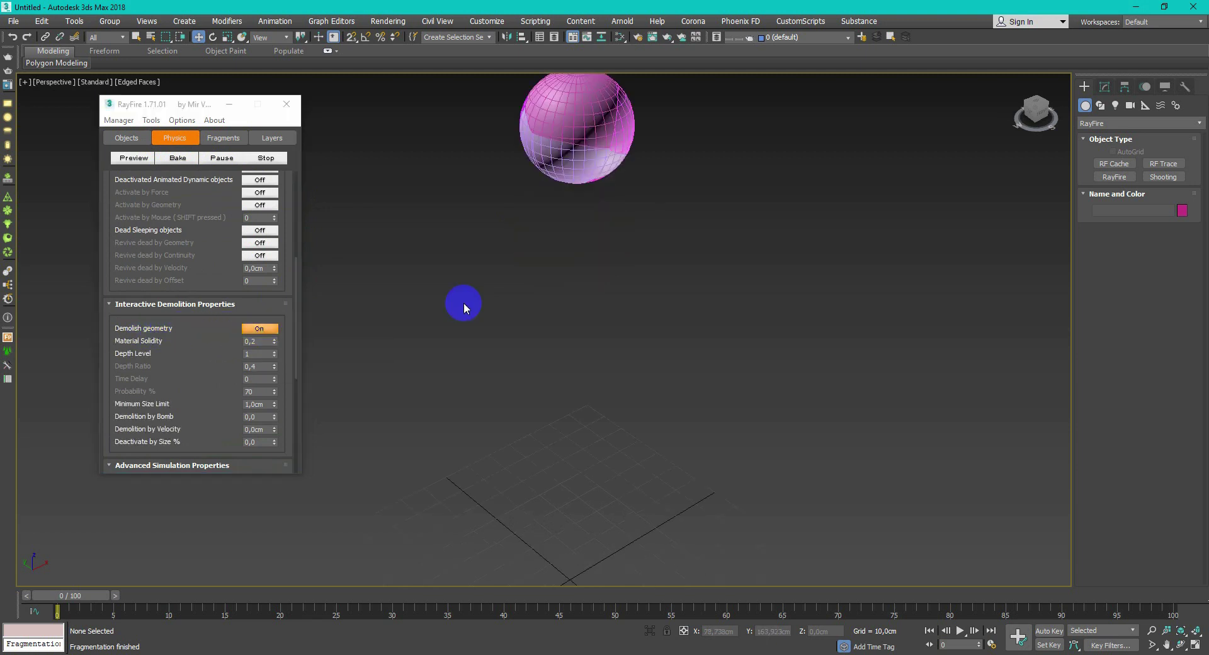
scroll(461, 300, down, 3)
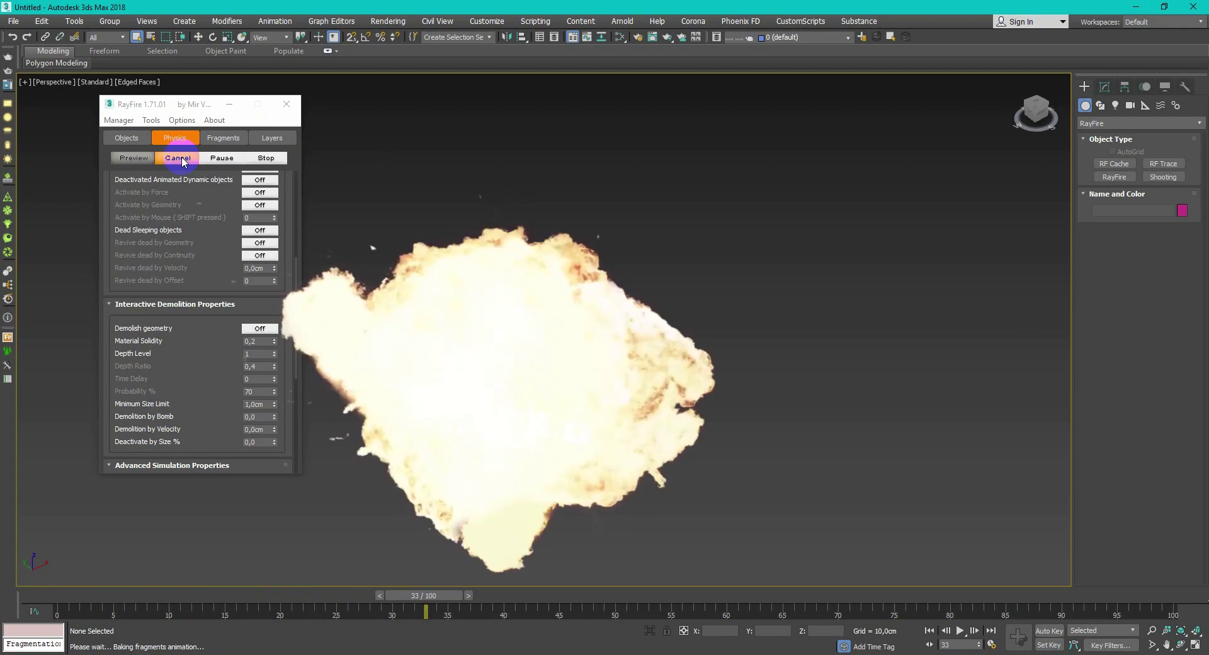
Pause and stop the RayFire simulation, re-run fragmentation, and delete the RayFire-generated objects.
click(230, 160)
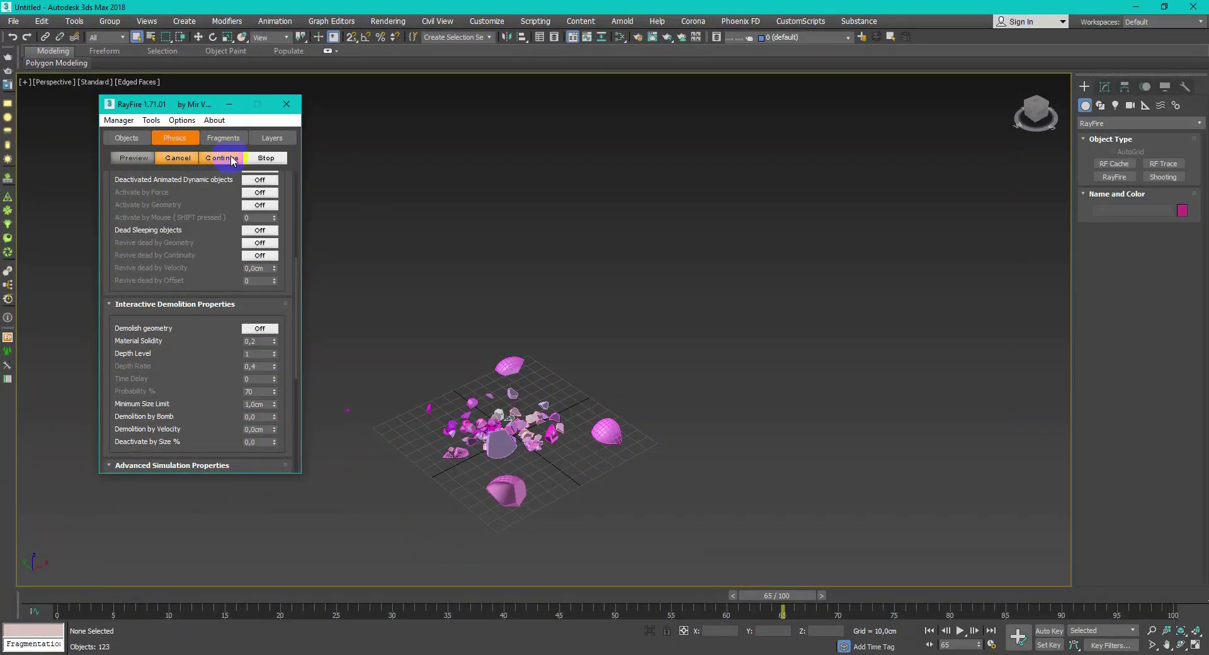
click(266, 159)
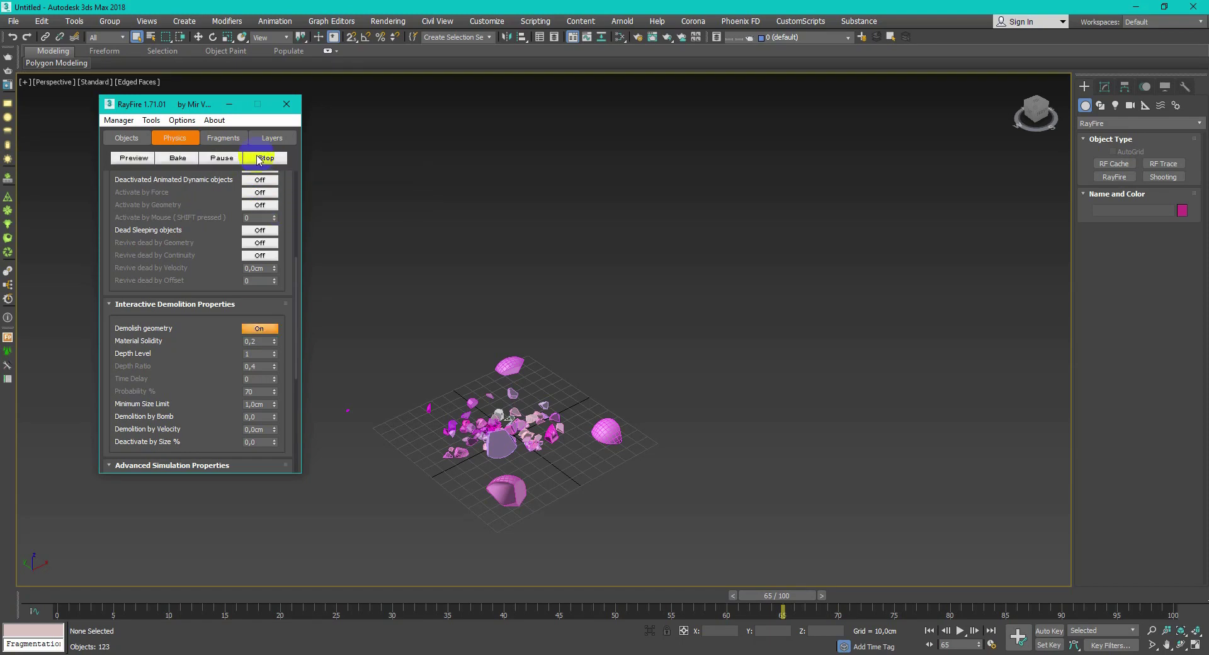
click(237, 142)
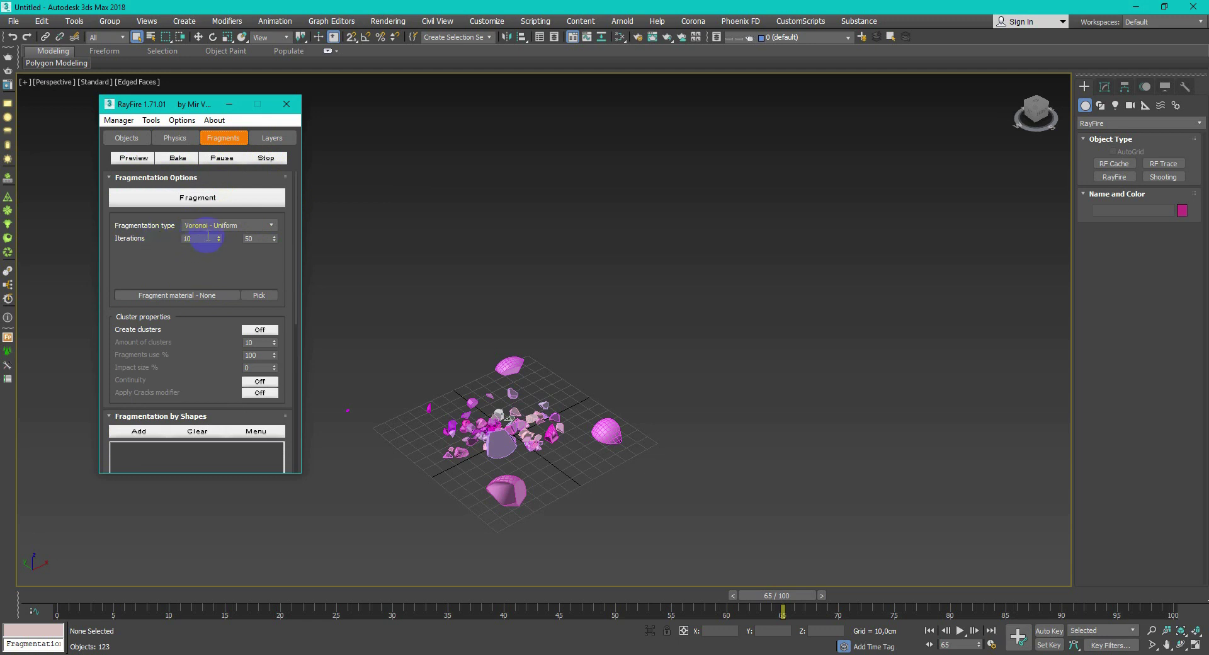
click(196, 198)
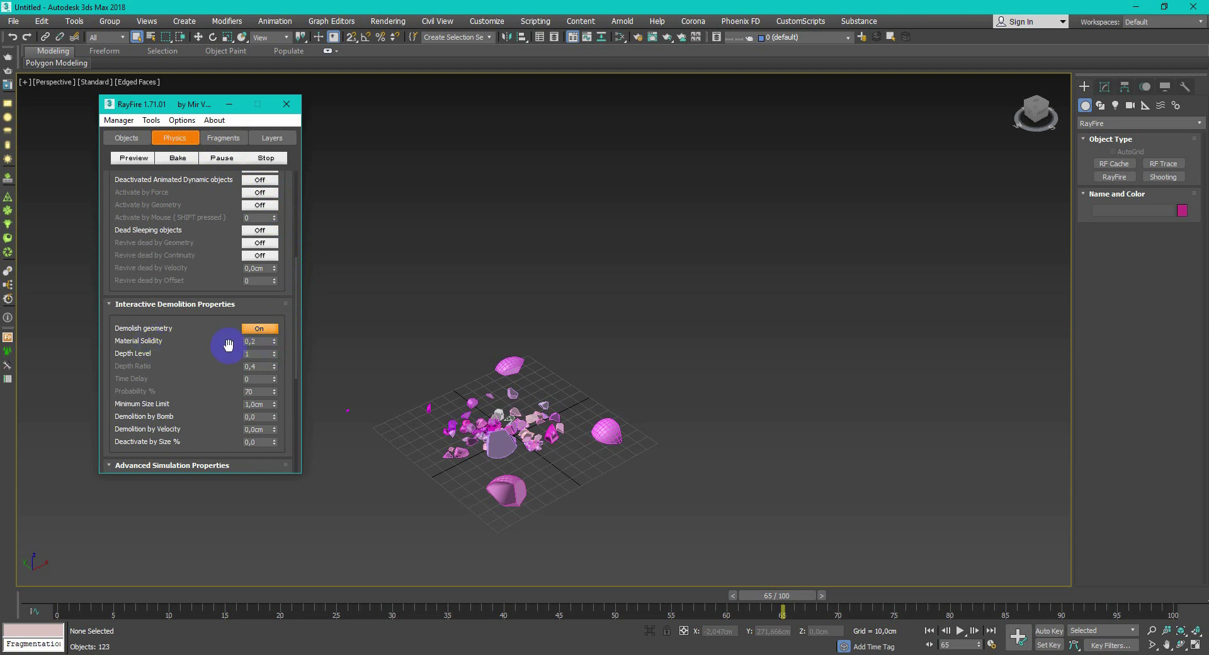
click(119, 120)
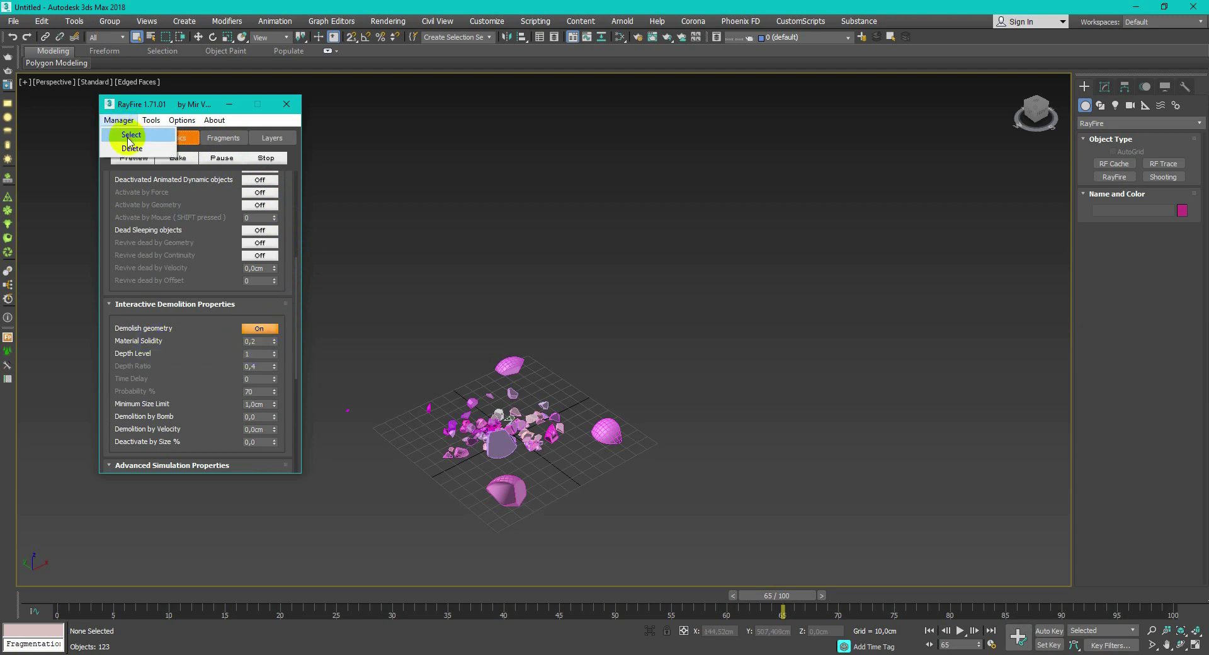
click(131, 149)
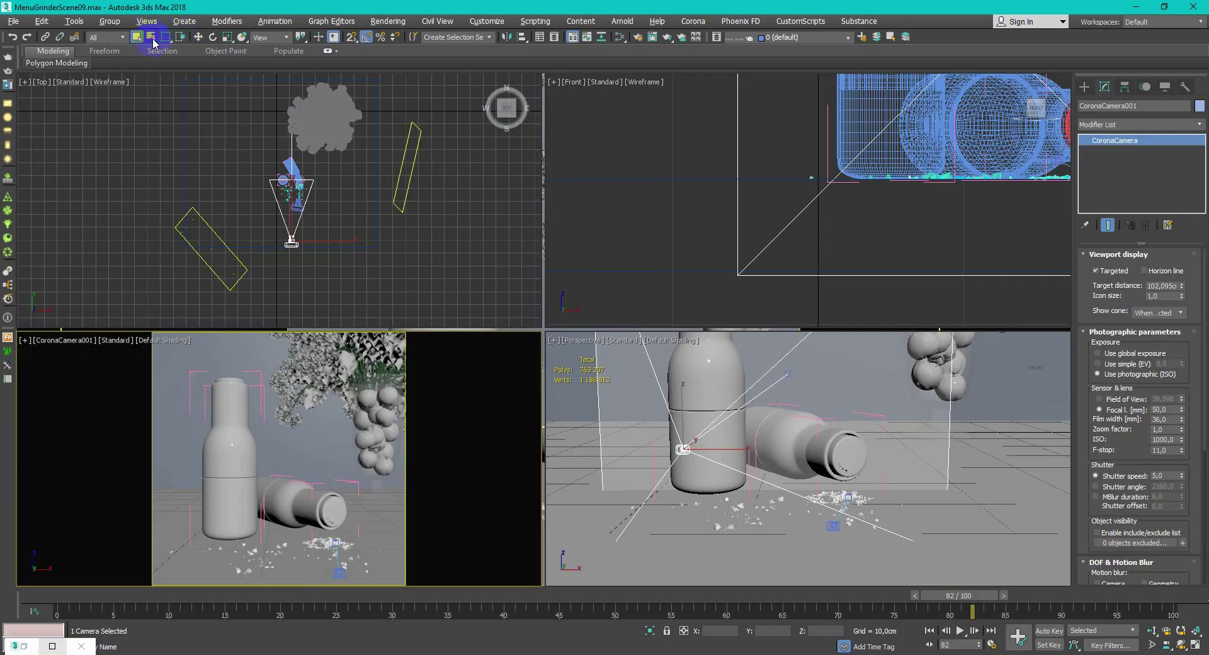
drag(166, 38, 168, 109)
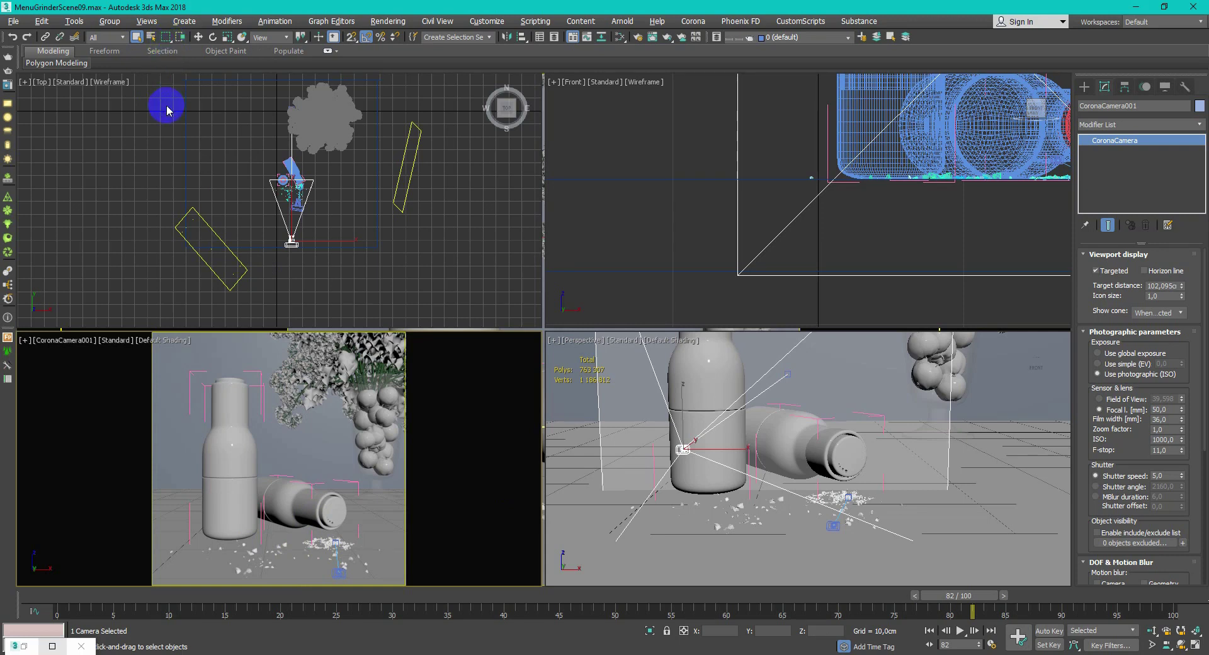